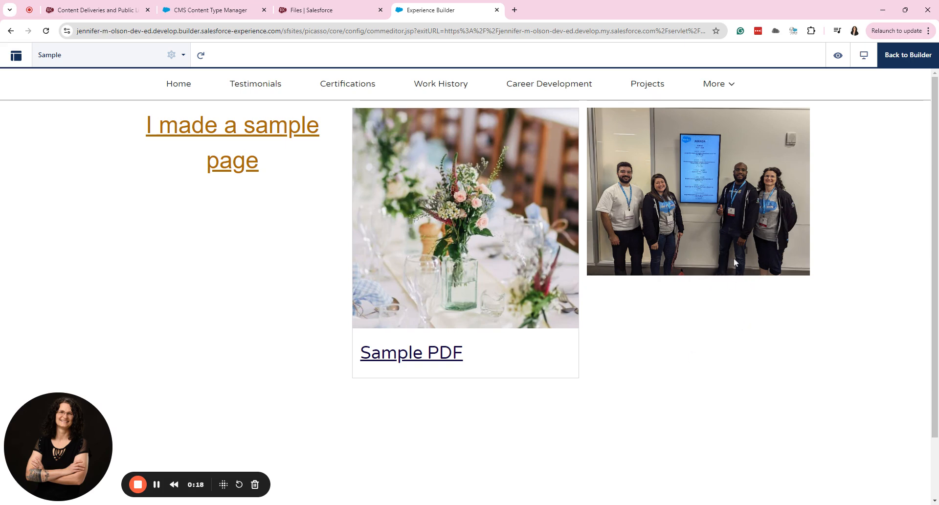
# Step: View the site's Build Your Brand page and return to the Sample page
pyautogui.click(712, 84)
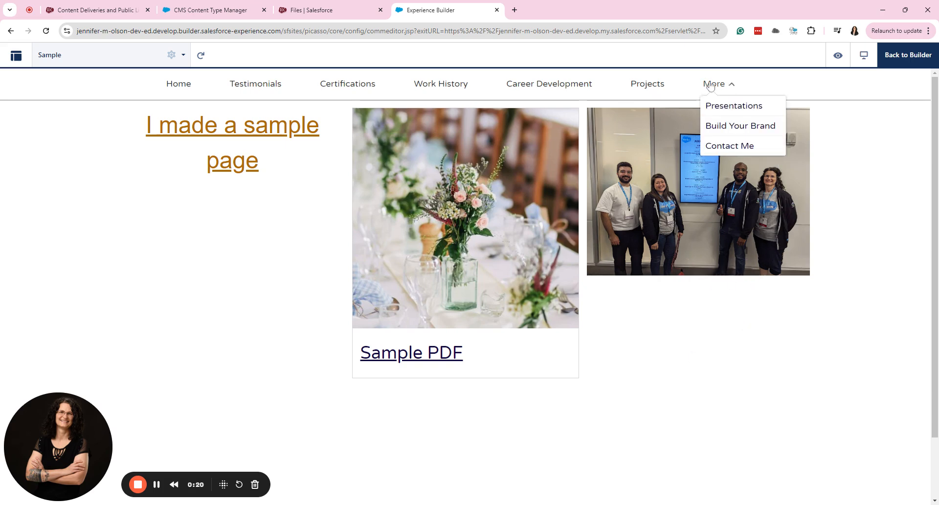
pyautogui.click(725, 131)
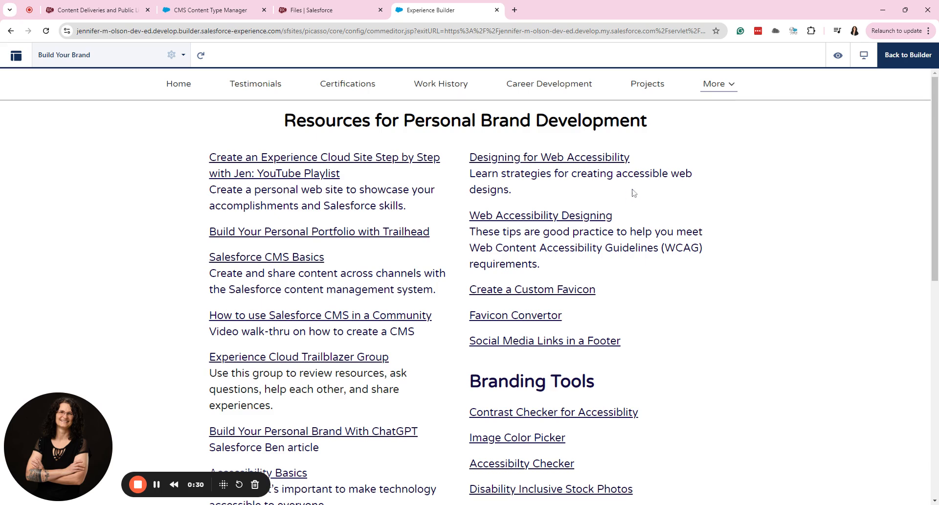
pyautogui.click(110, 61)
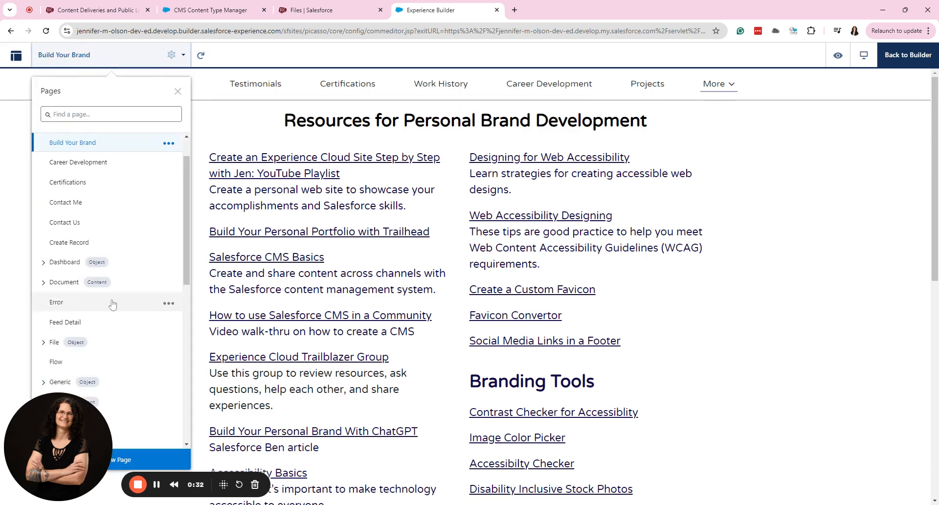
pyautogui.scroll(-8, 118, 296)
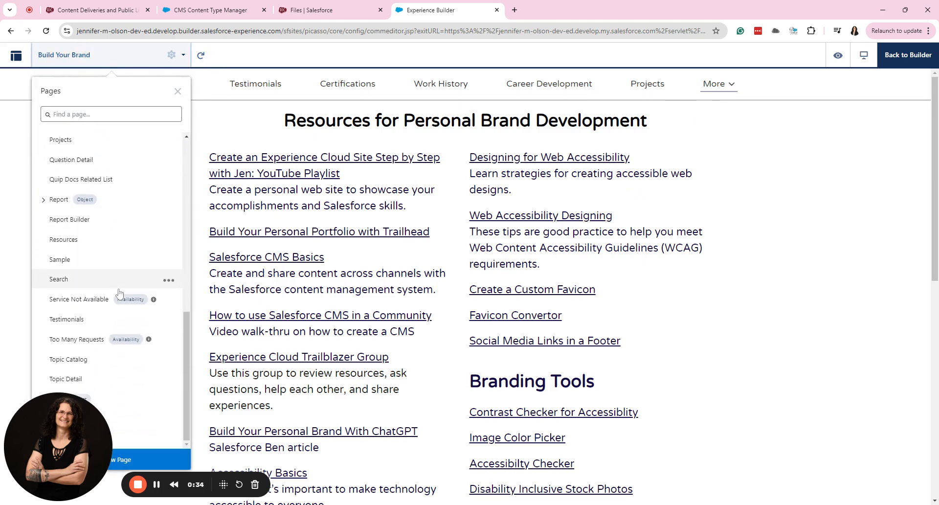
pyautogui.click(117, 264)
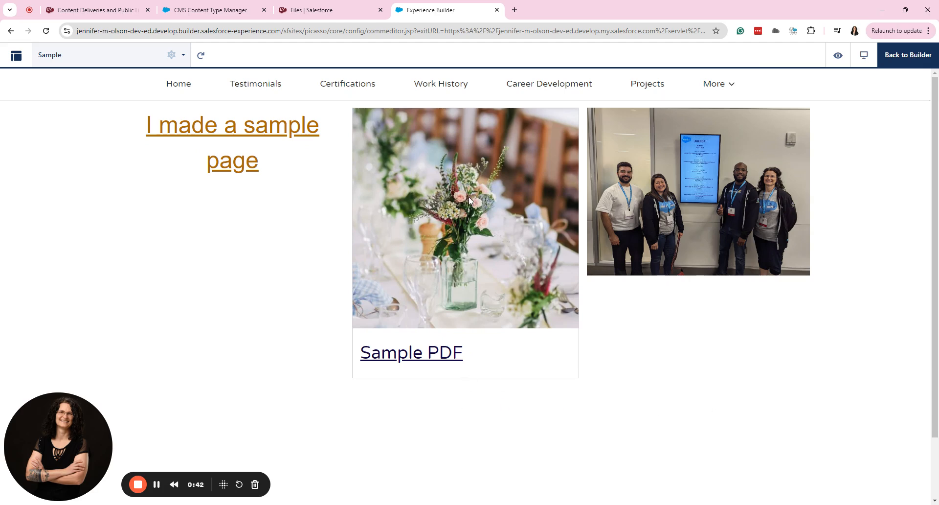
# Step: Look through the PDF behind the Sample PDF link and return to the Sample page
pyautogui.click(415, 356)
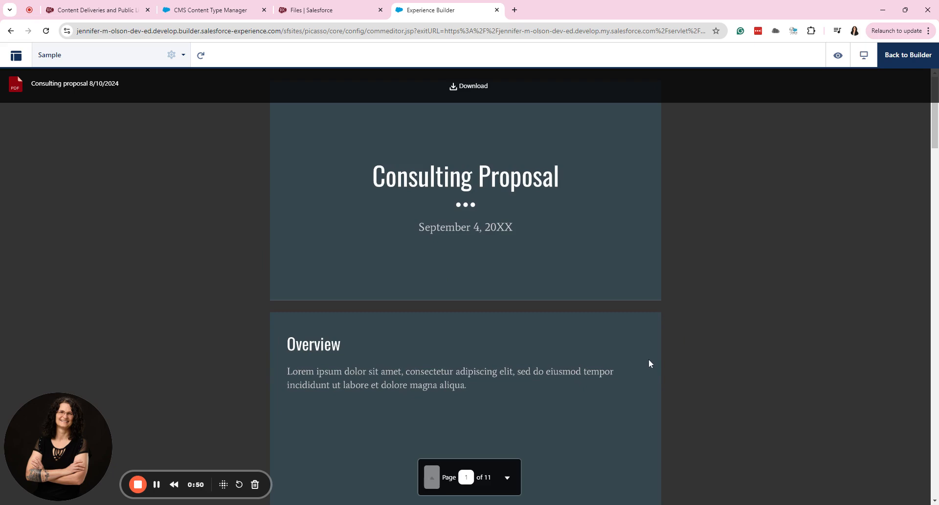
pyautogui.scroll(-12, 655, 360)
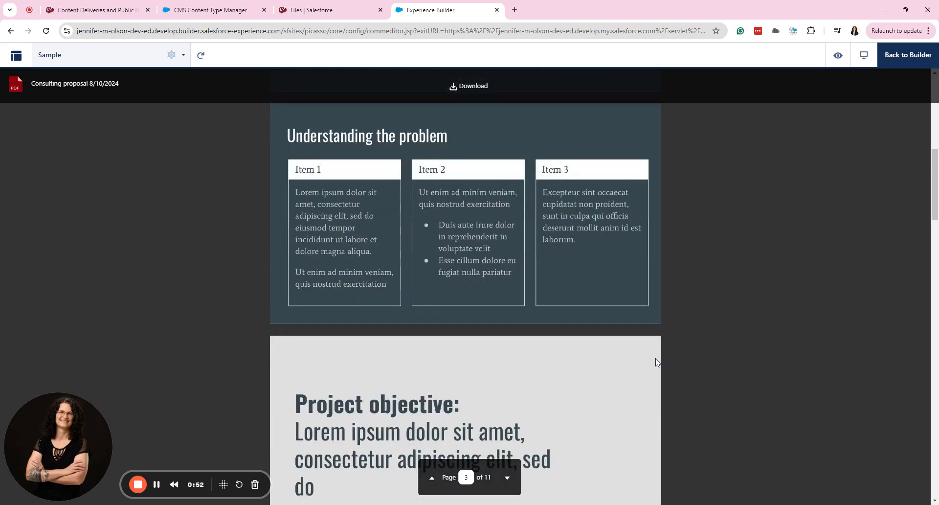
pyautogui.scroll(-20, 661, 360)
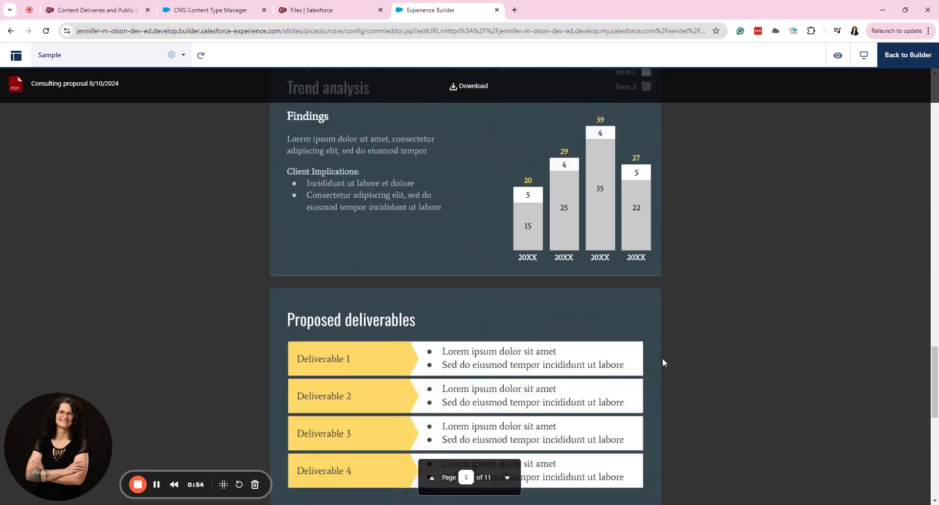
pyautogui.scroll(-4, 663, 362)
pyautogui.scroll(5, 665, 362)
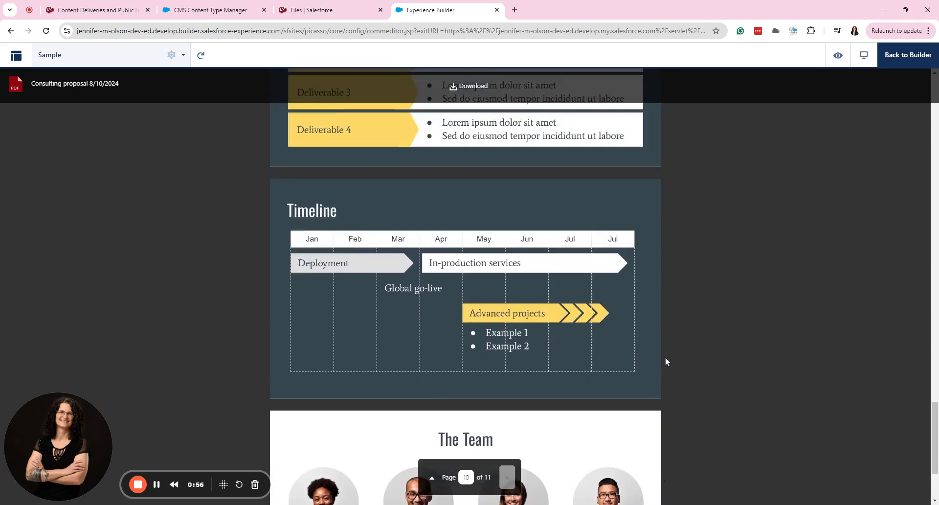
pyautogui.scroll(8, 519, 341)
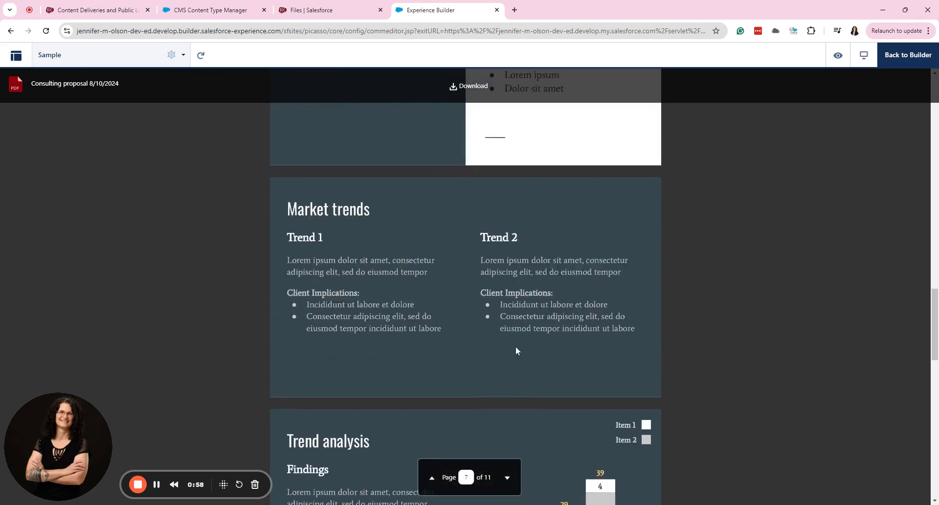
pyautogui.click(100, 57)
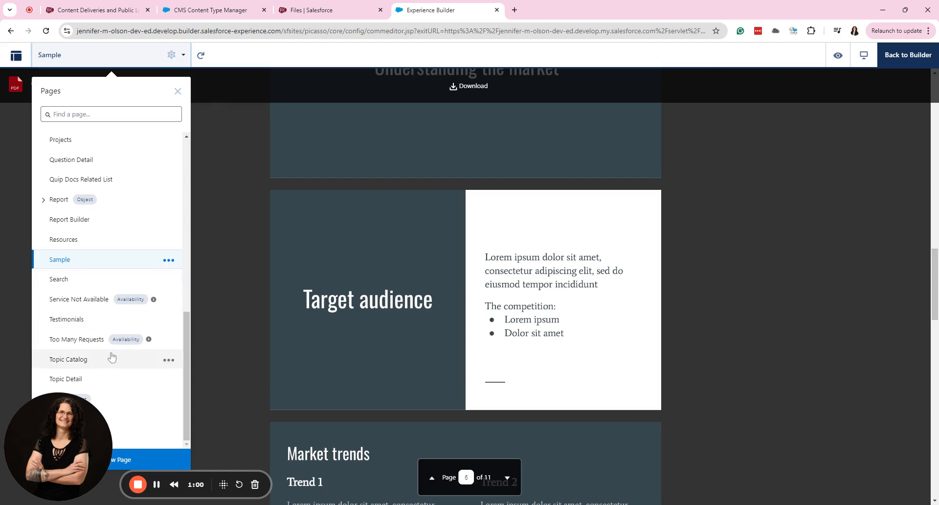
pyautogui.click(86, 263)
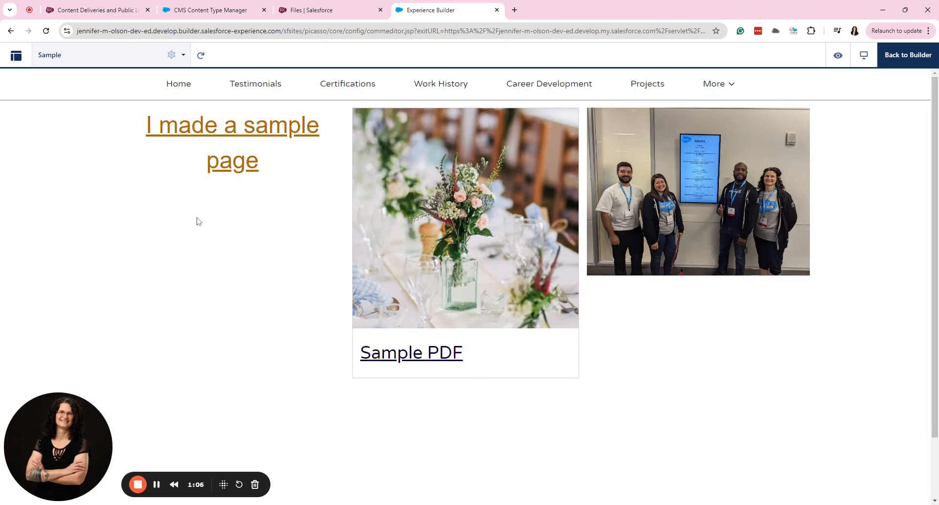
# Step: Review the Content Deliveries and Public Links enable options in Setup and the CMS Content Type Manager listing on AppExchange
pyautogui.click(73, 11)
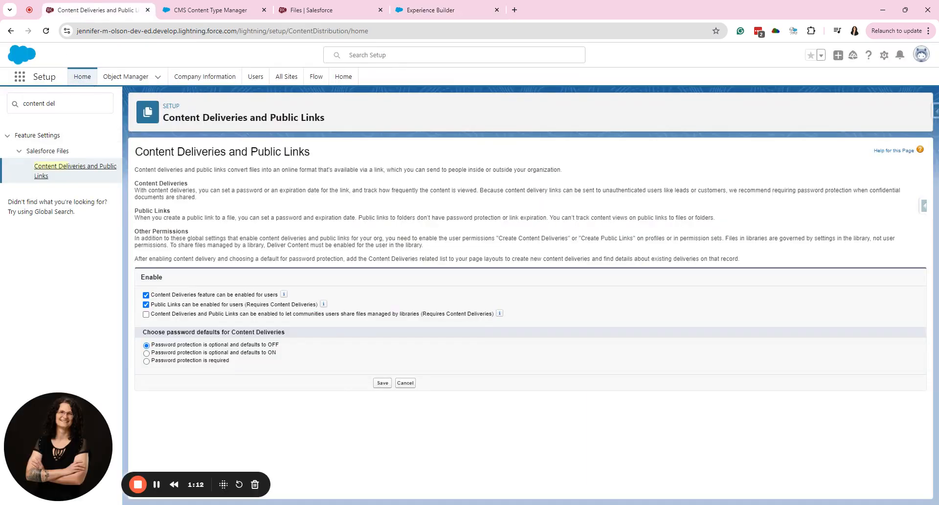
pyautogui.click(884, 55)
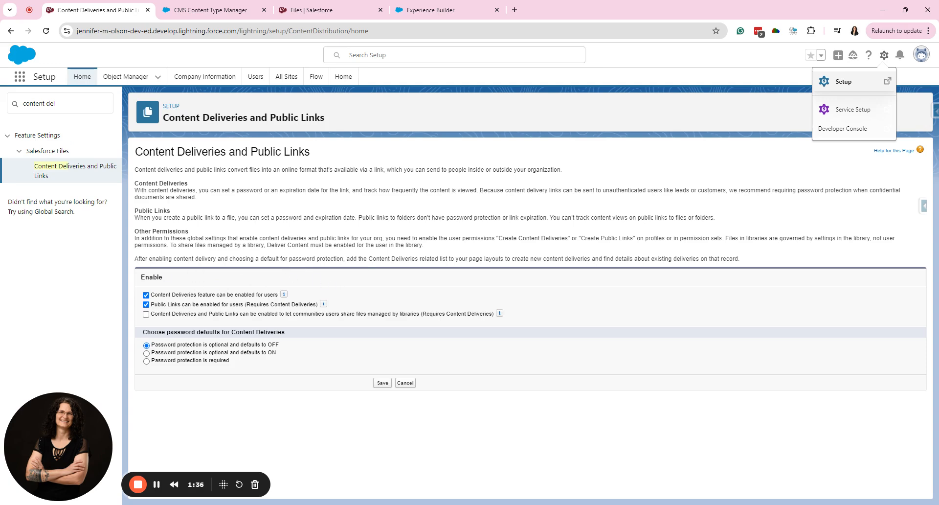
pyautogui.moveTo(139, 277); pyautogui.dragTo(169, 281)
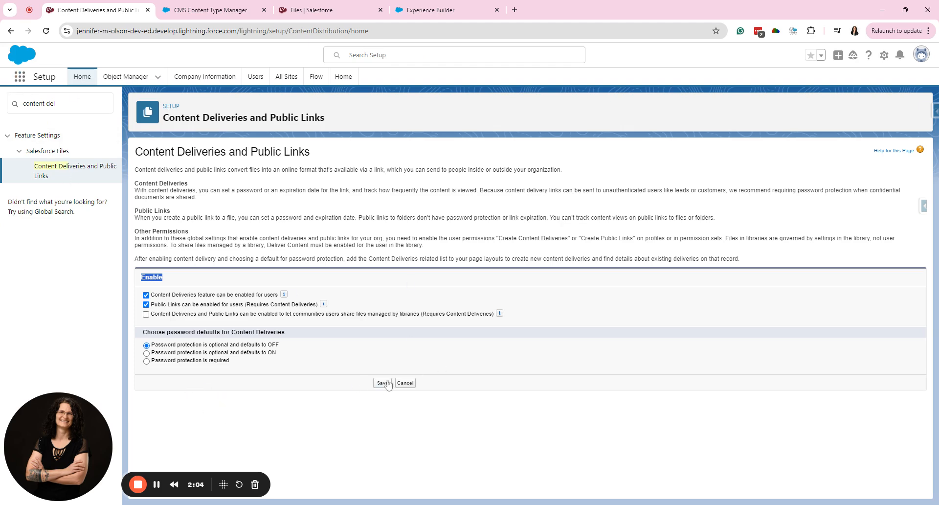
pyautogui.click(208, 11)
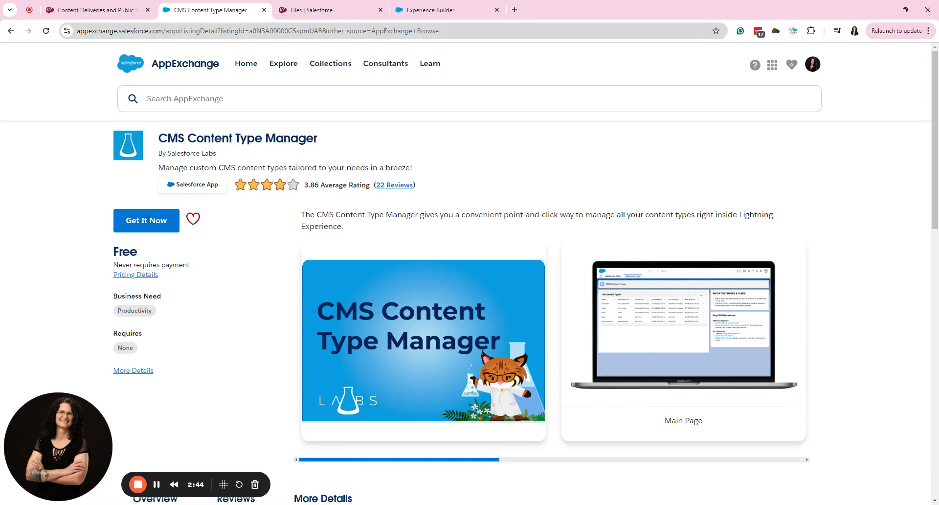
# Step: Create a public link for the Consulting proposal PDF in Salesforce Files with the expiration date off, and copy the link
pyautogui.click(330, 12)
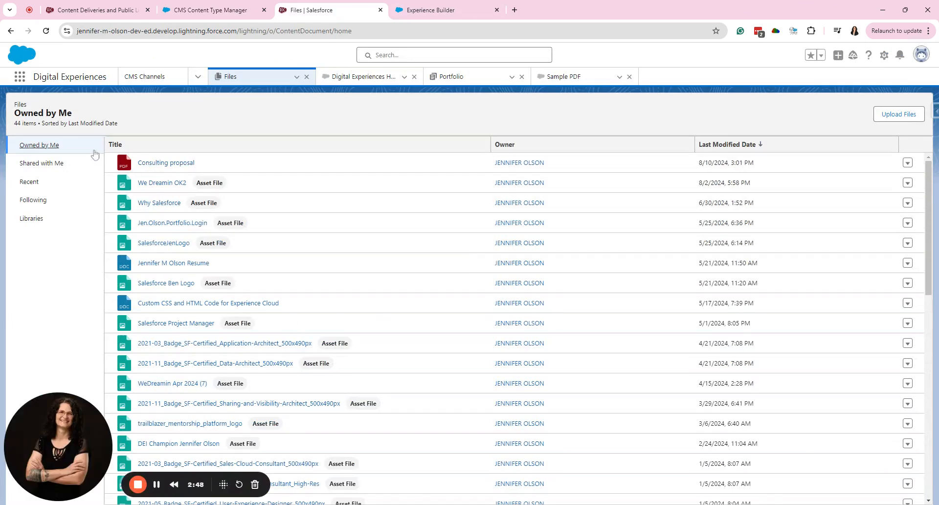
pyautogui.click(900, 116)
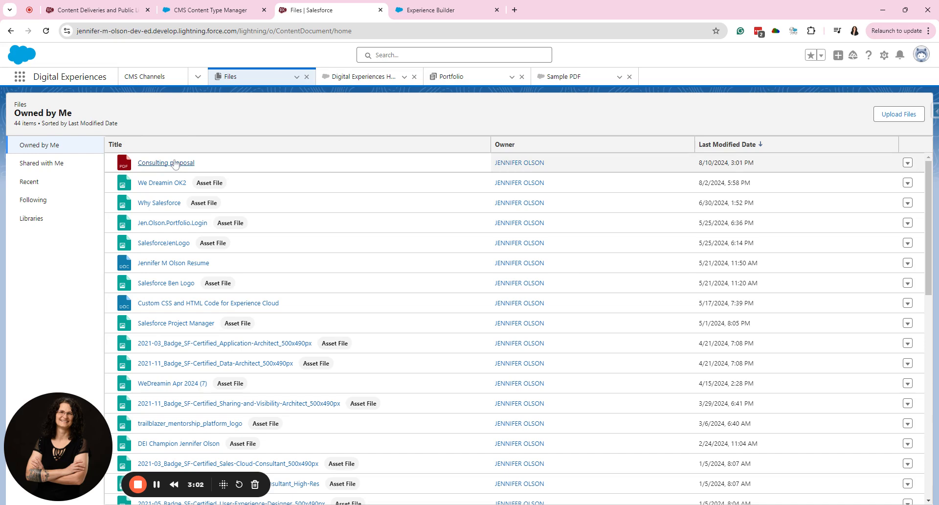
pyautogui.click(157, 163)
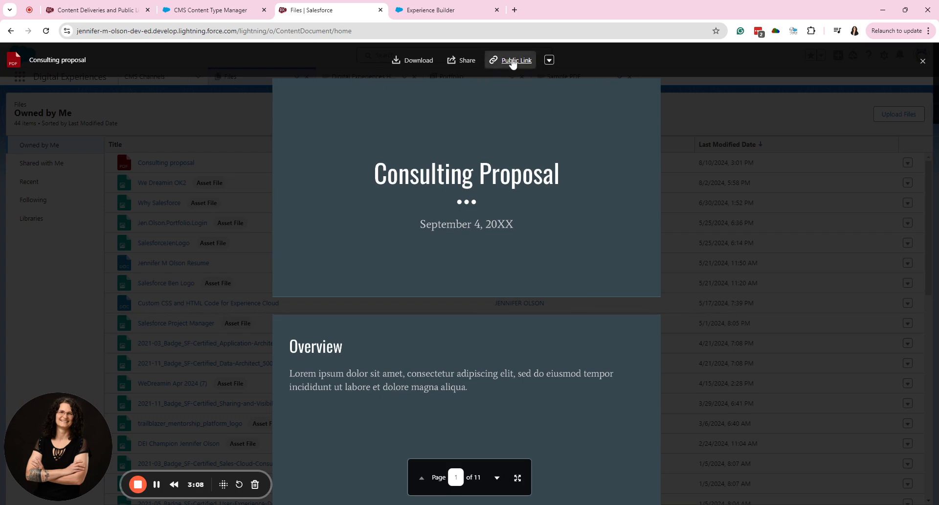
pyautogui.click(518, 60)
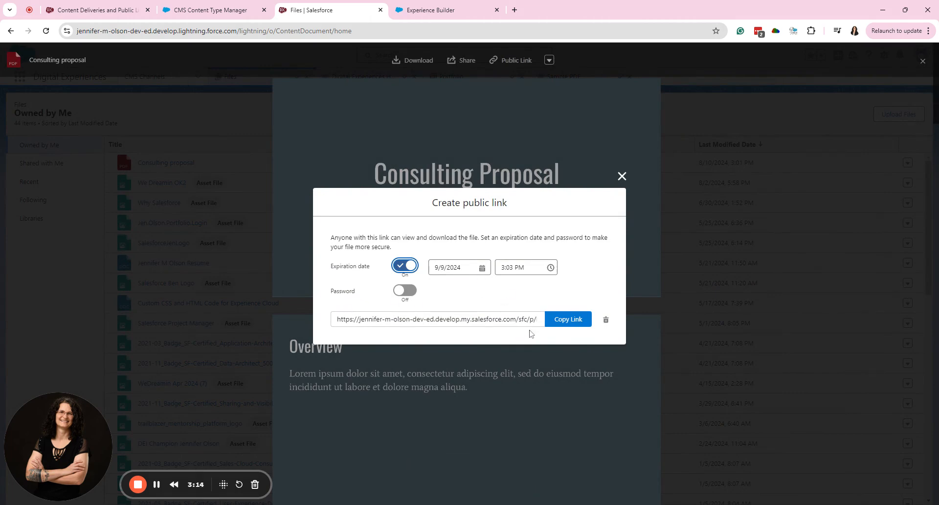
pyautogui.click(412, 265)
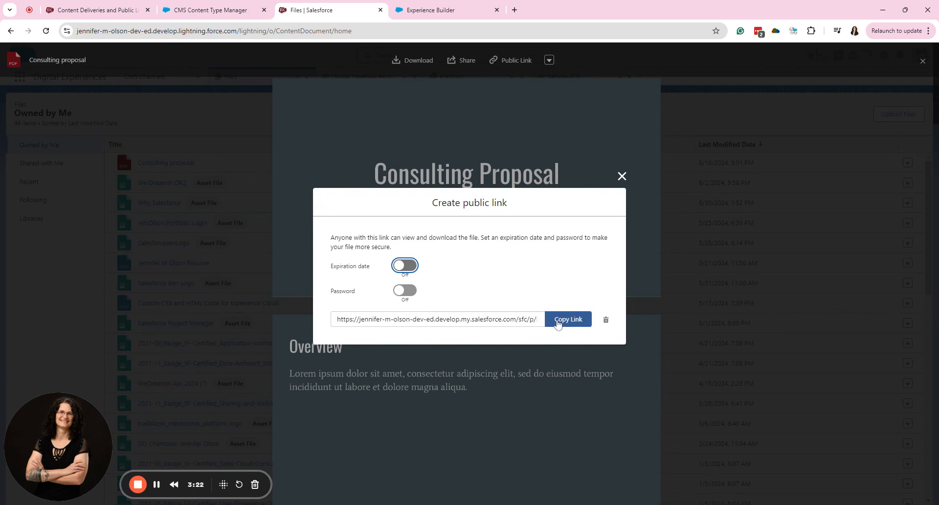
pyautogui.click(557, 320)
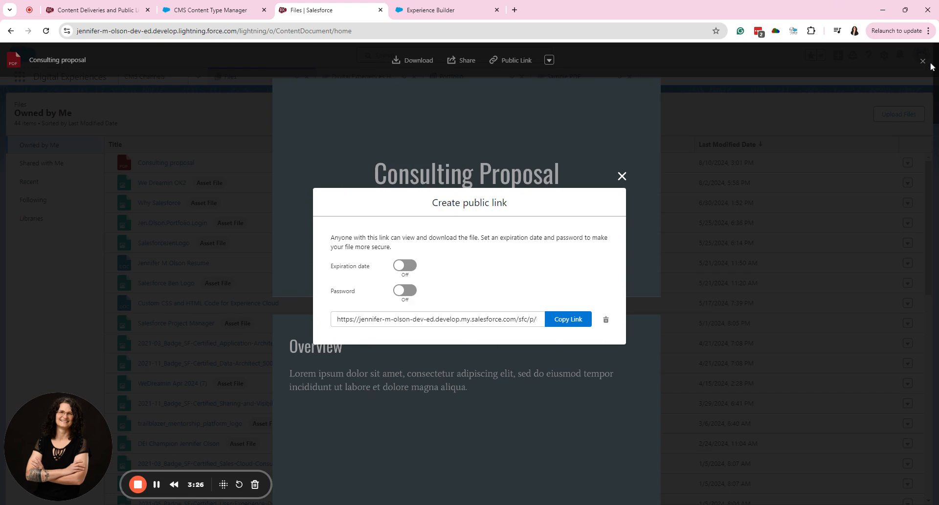
pyautogui.click(621, 177)
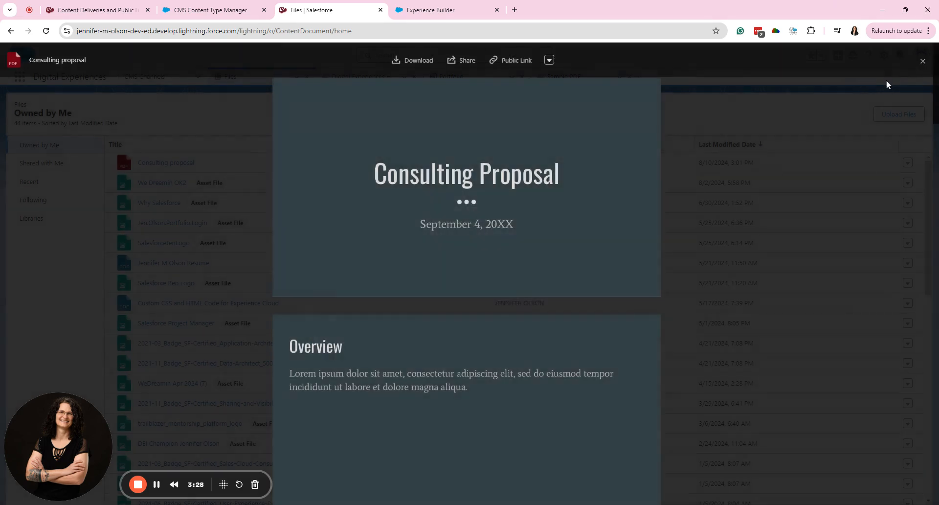
pyautogui.click(922, 61)
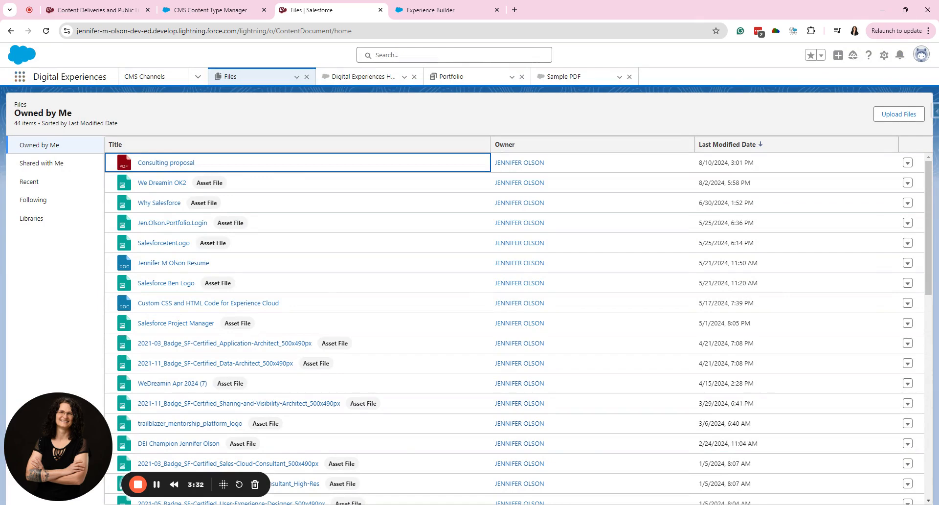
pyautogui.click(21, 79)
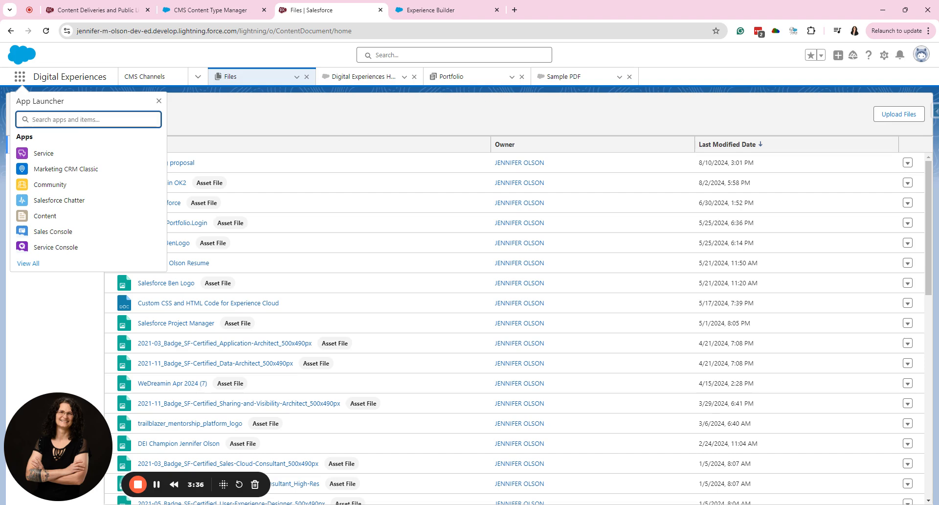
pyautogui.write('dm')
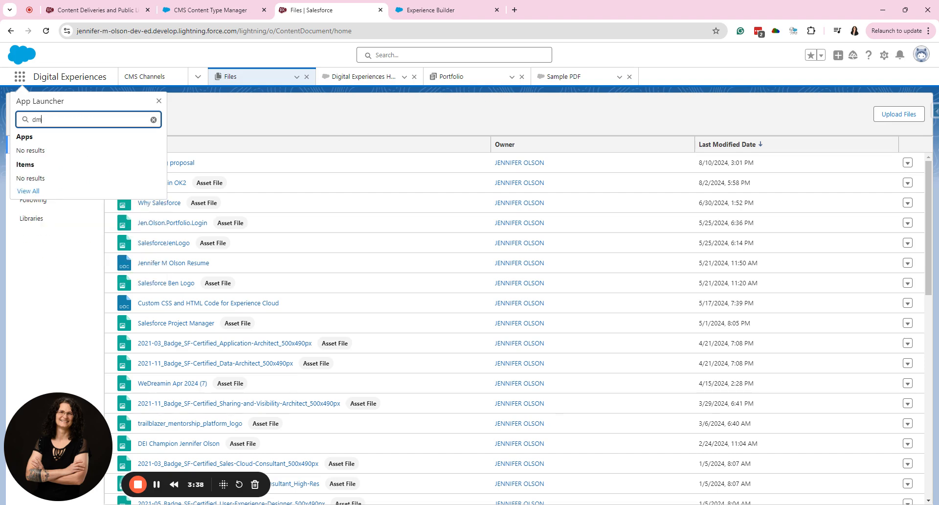
pyautogui.press('BackSpace')
pyautogui.press('BackSpace')
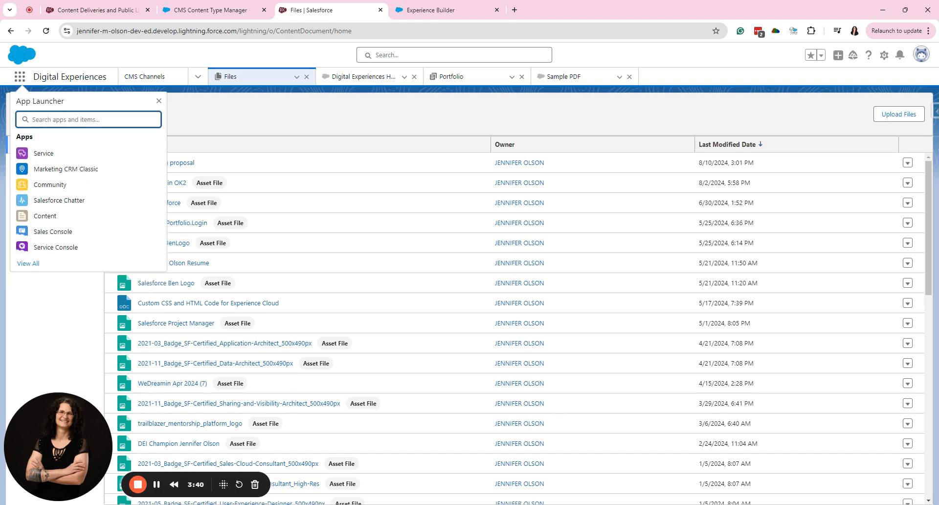
pyautogui.write('cms')
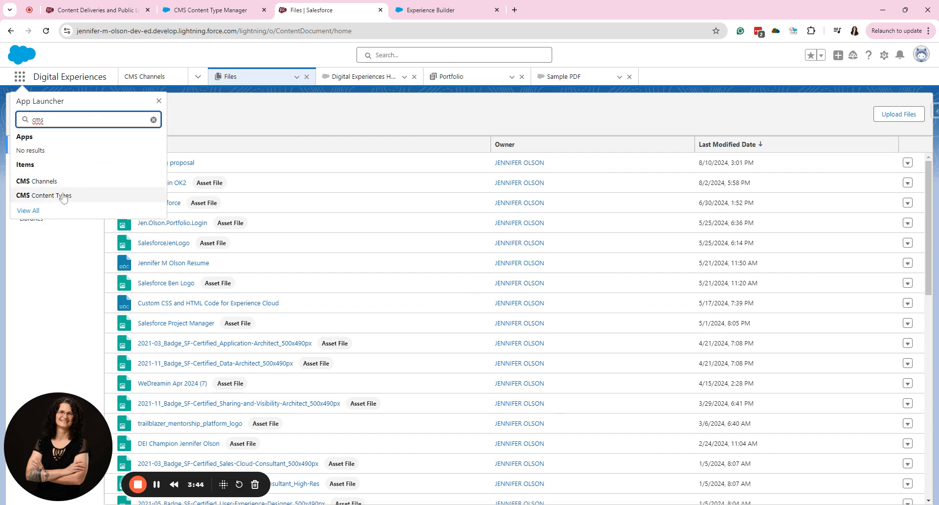
# Step: Examine the Sample PDF content type's nodes and the Sample PDF content item in the Portfolio workspace
pyautogui.click(571, 81)
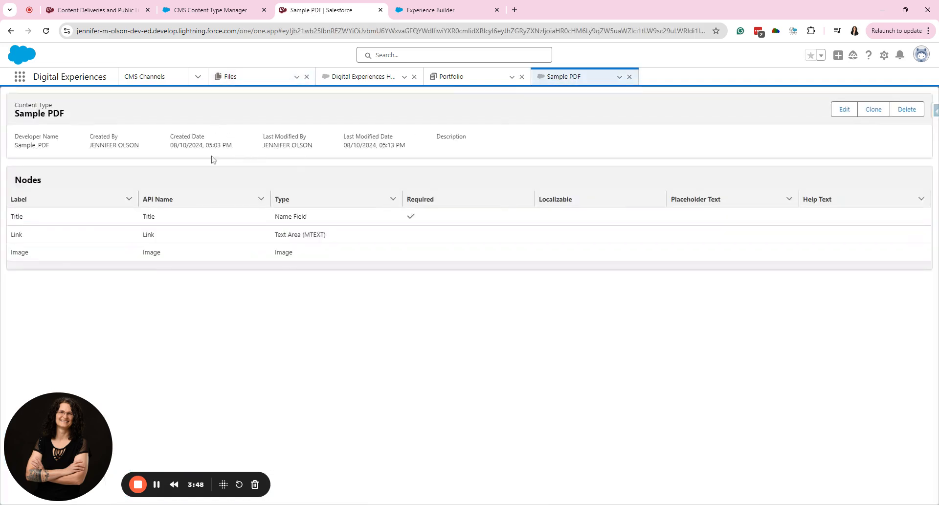
pyautogui.click(508, 79)
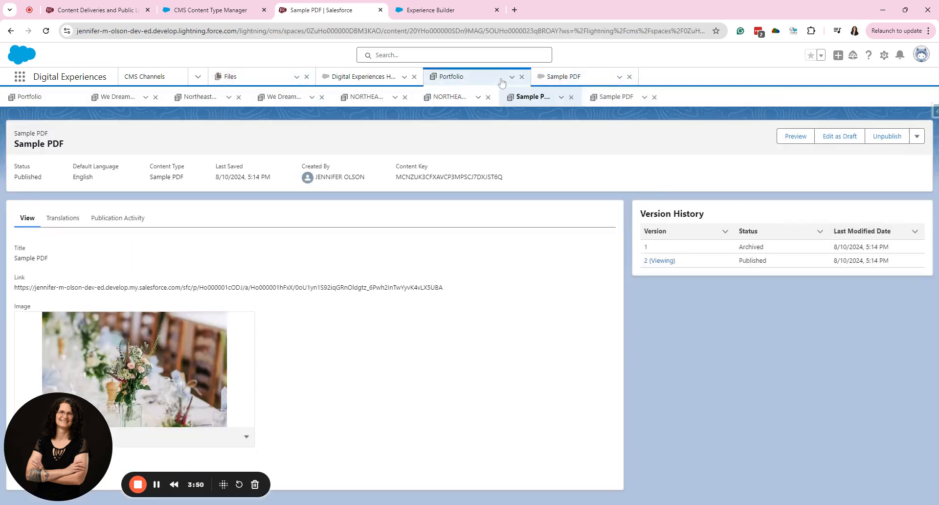
pyautogui.click(561, 78)
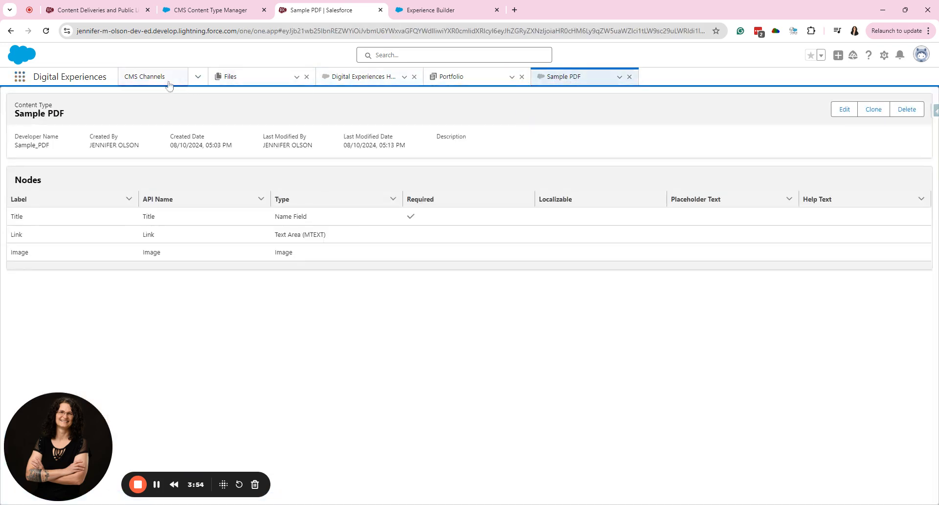
# Step: Find CMS Content Types by searching for "cms" and start a new content type
pyautogui.click(20, 76)
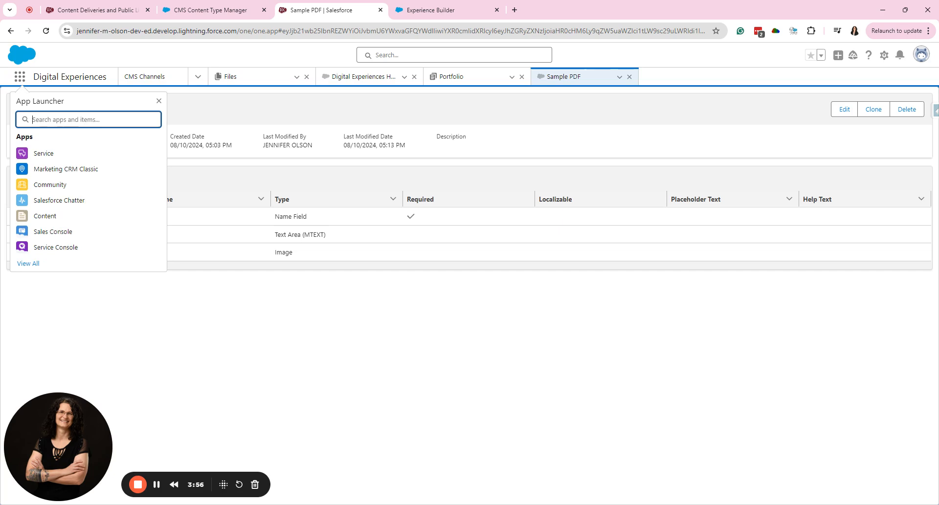
pyautogui.write('cms')
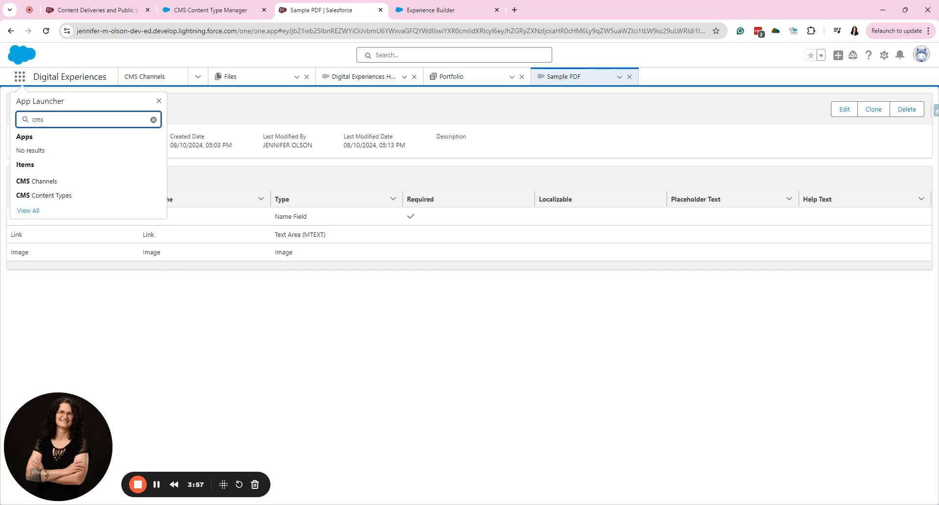
pyautogui.click(45, 195)
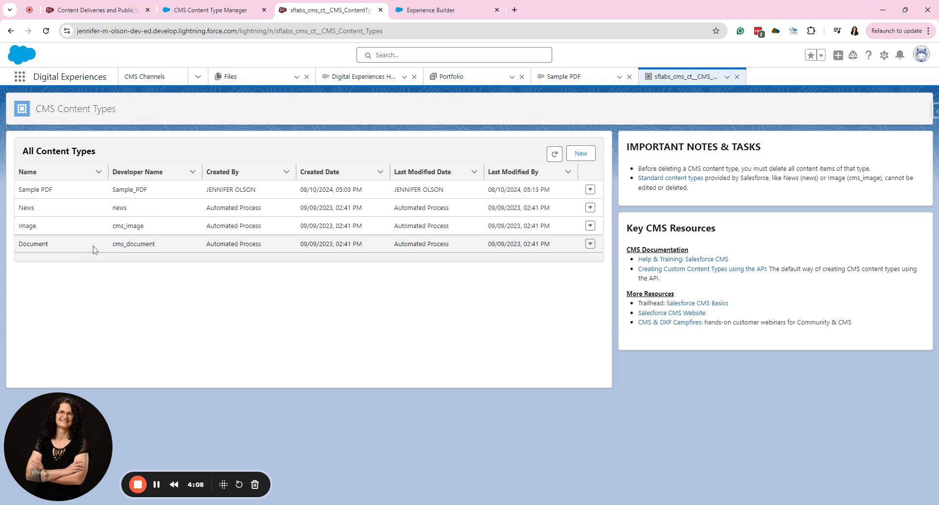
pyautogui.click(581, 153)
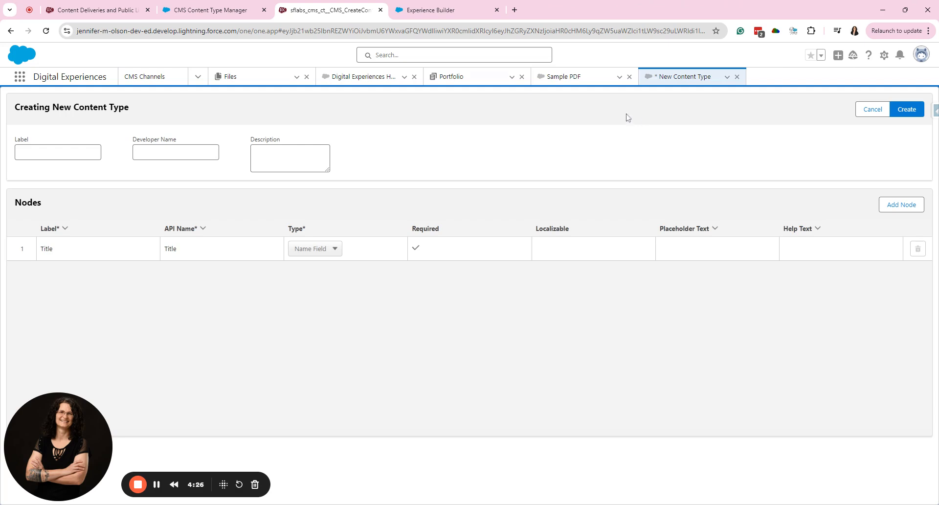
# Step: Add a node labelled Link with API name Link and type Text Area (MTEXT) to the new content type
pyautogui.click(564, 77)
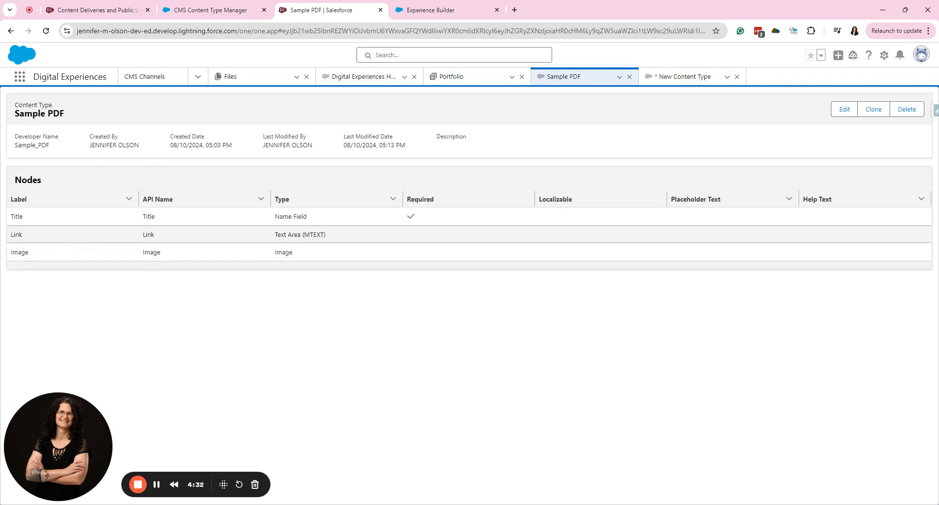
pyautogui.click(679, 77)
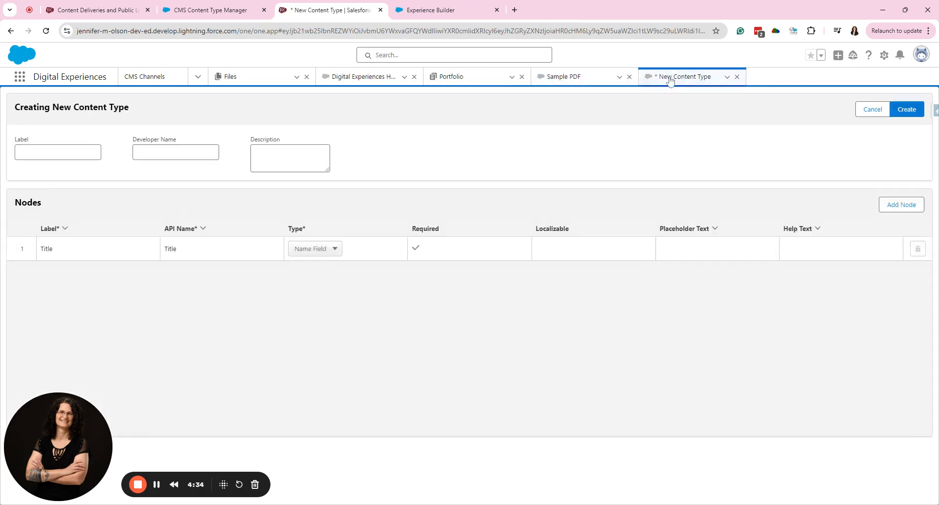
pyautogui.click(889, 204)
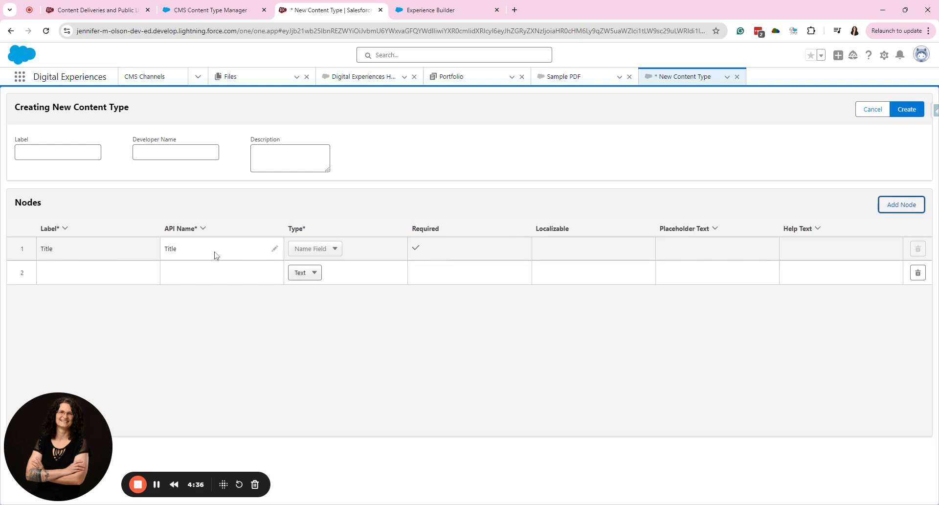
pyautogui.click(151, 273)
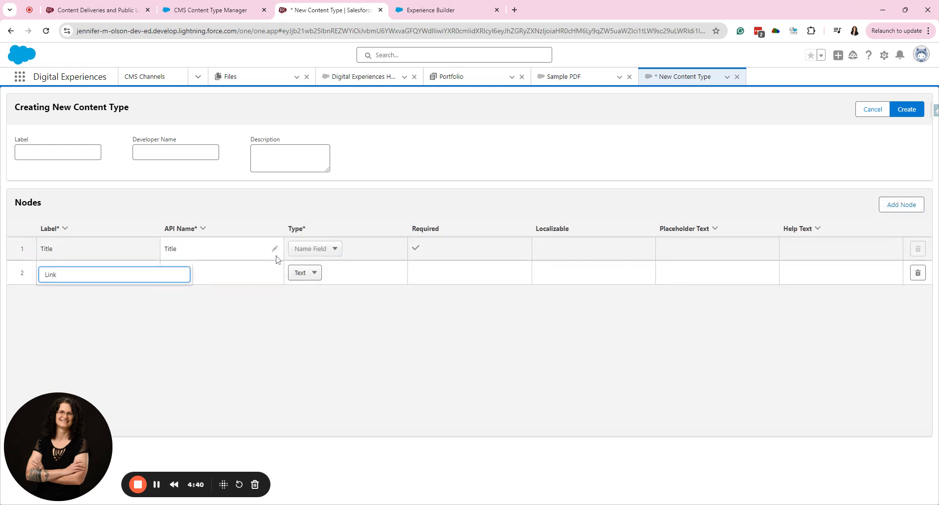
pyautogui.click(271, 274)
pyautogui.click(274, 275)
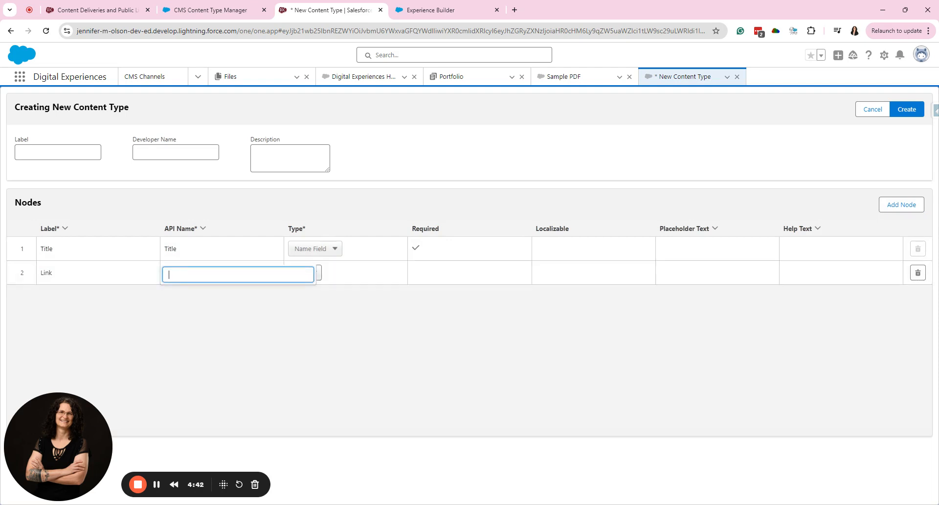
pyautogui.click(336, 273)
pyautogui.click(316, 275)
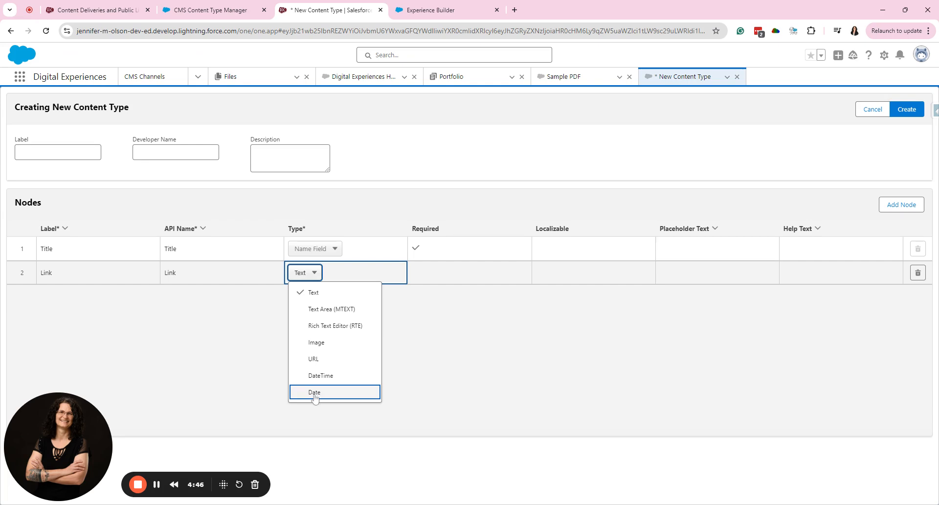
pyautogui.click(331, 308)
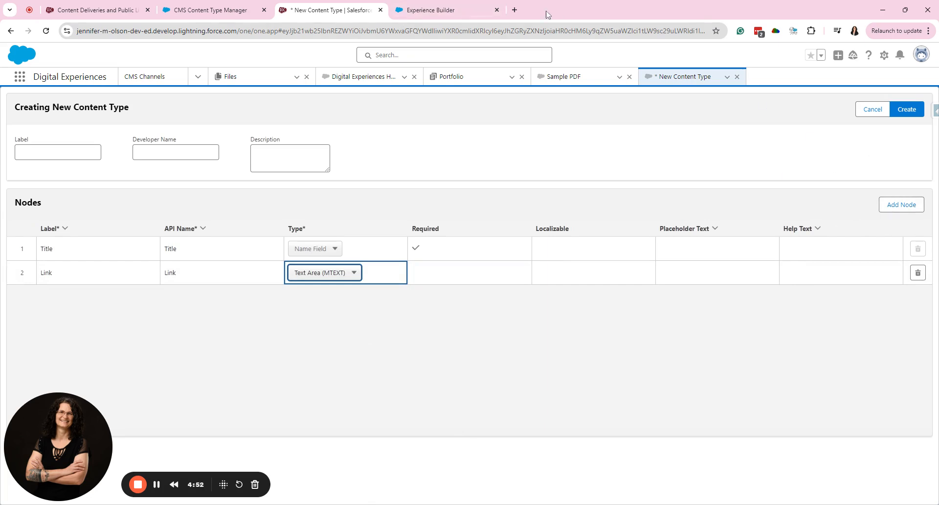
# Step: Open the existing Sample PDF content type for editing and add a fourth node labelled Excerpt
pyautogui.click(580, 77)
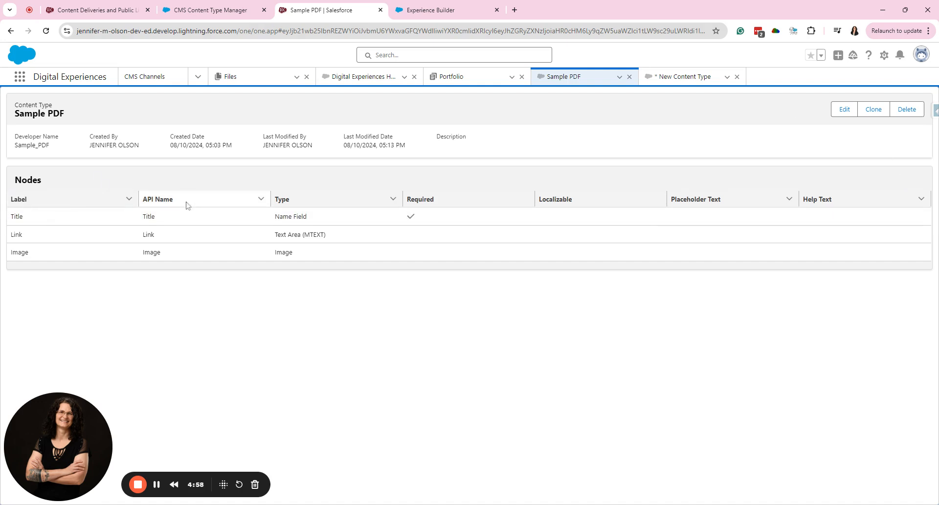
pyautogui.click(704, 77)
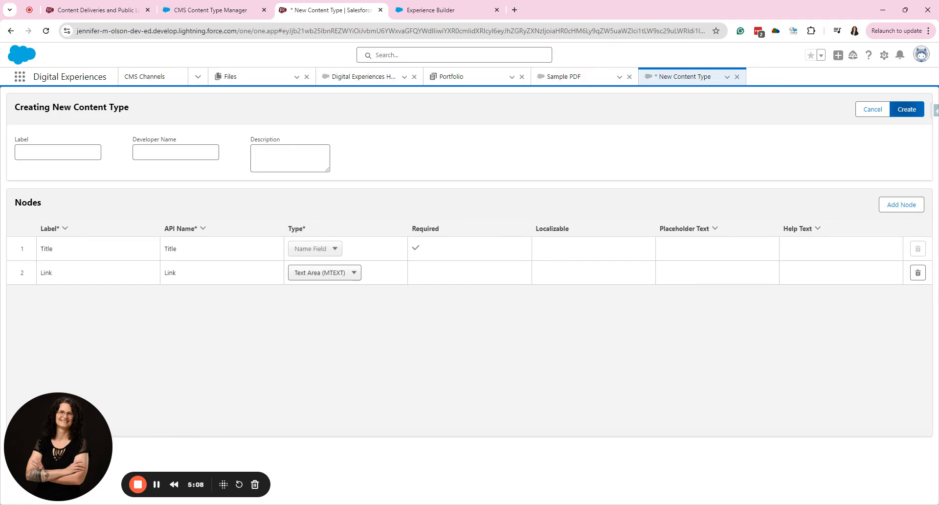
pyautogui.click(606, 79)
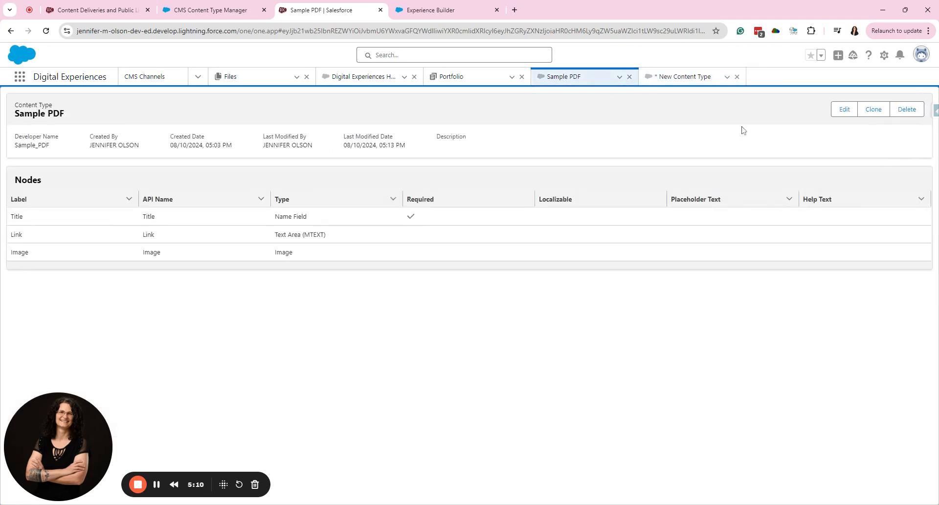
pyautogui.click(844, 110)
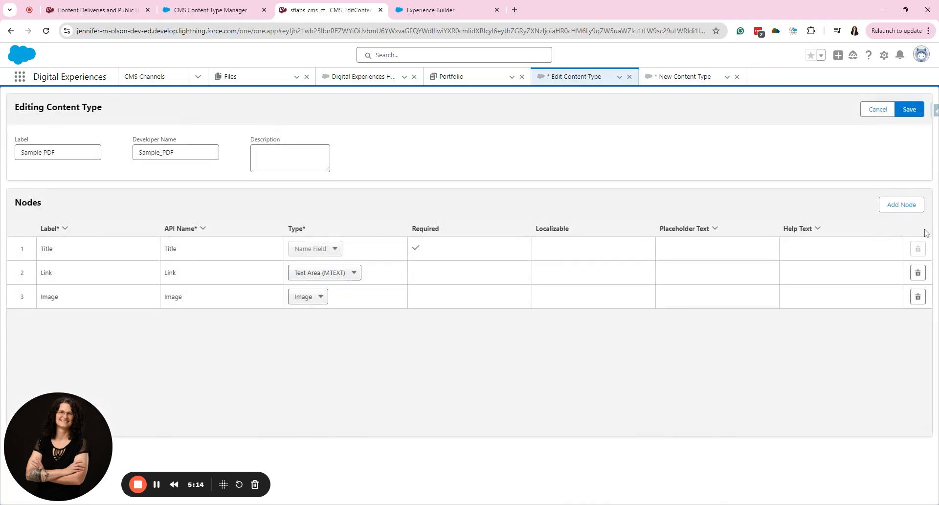
pyautogui.click(901, 205)
pyautogui.click(120, 321)
pyautogui.click(151, 322)
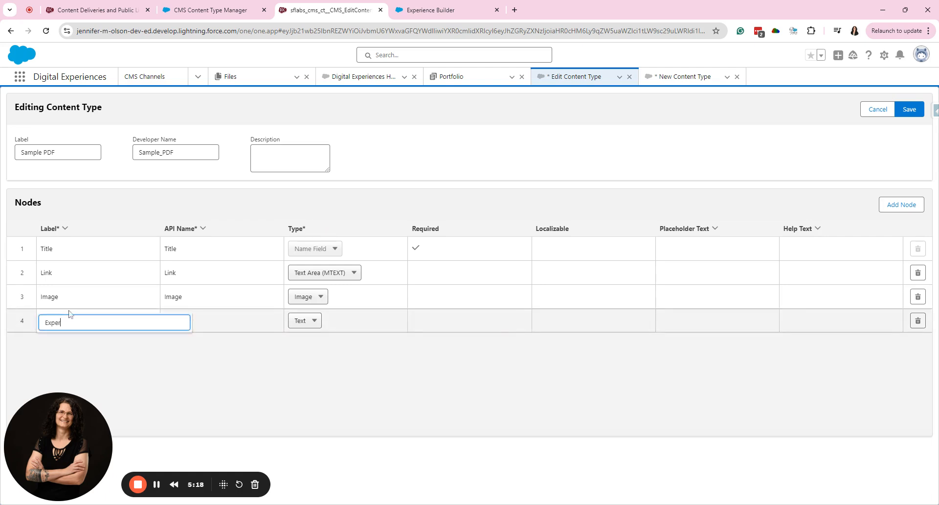
pyautogui.write('Expo')
pyautogui.write('rpt')
# Step: Set the Excerpt node's API name to Excerpt, keep its type as Text, and save the content type
pyautogui.click(274, 325)
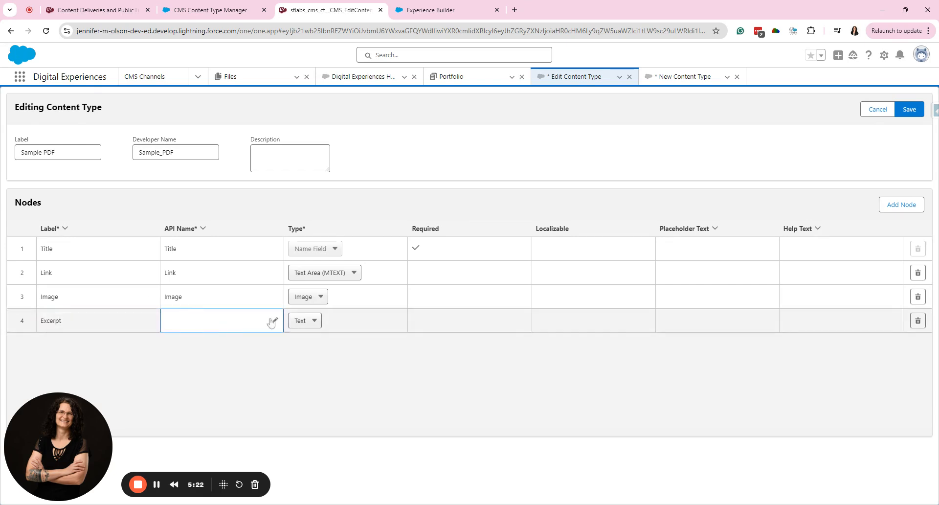
pyautogui.click(274, 321)
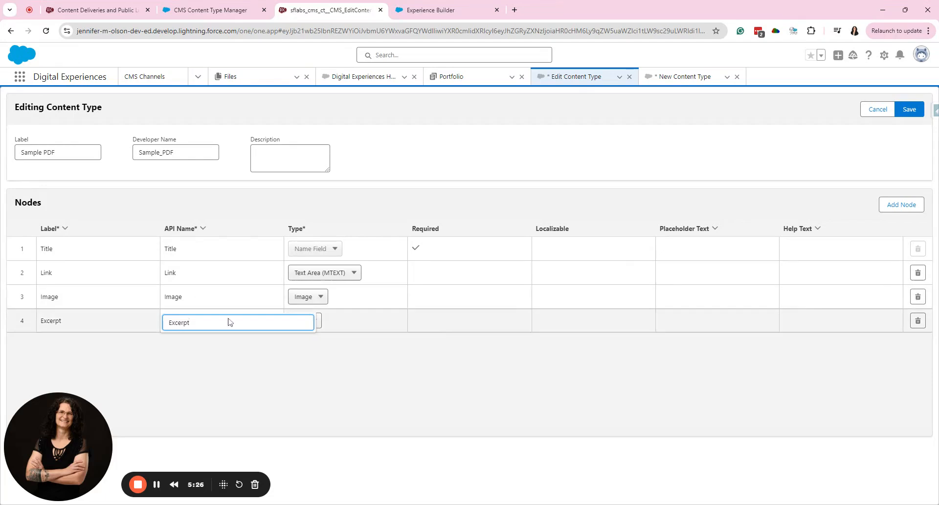
pyautogui.click(340, 322)
pyautogui.click(308, 320)
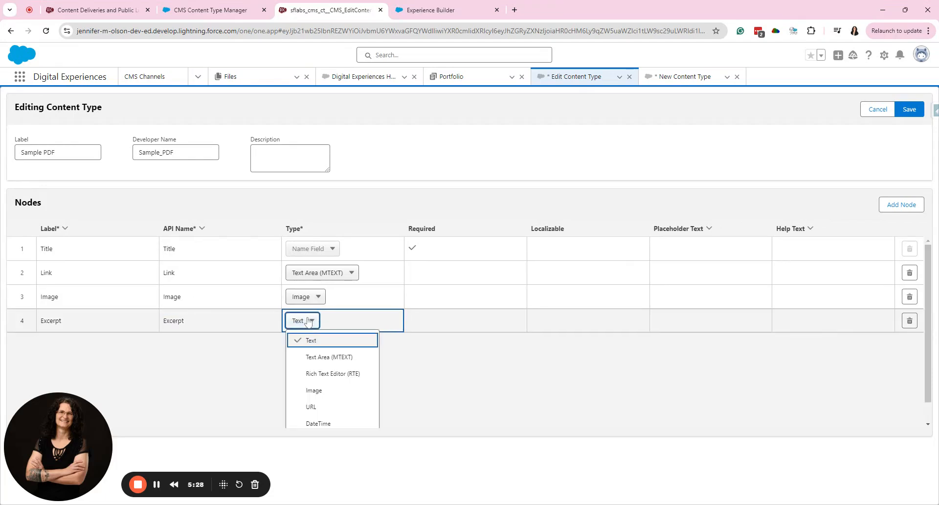
pyautogui.click(308, 320)
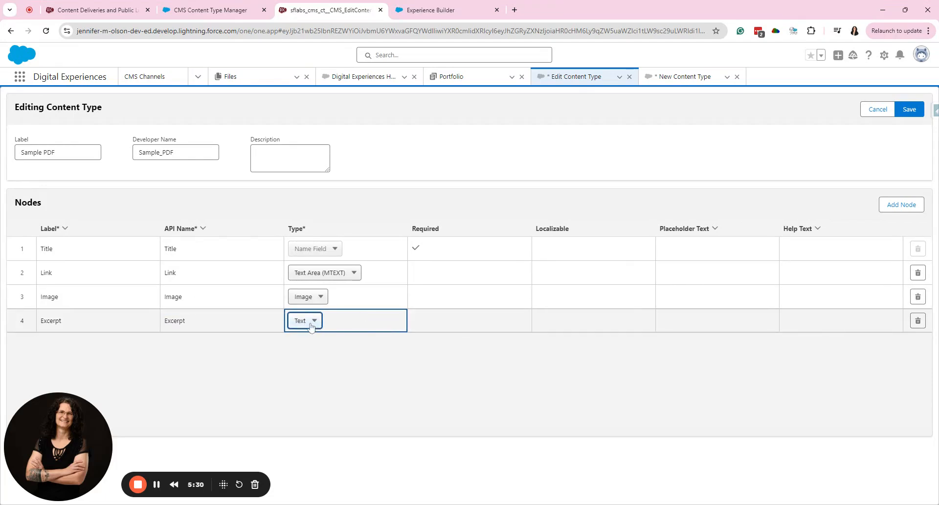
pyautogui.click(908, 116)
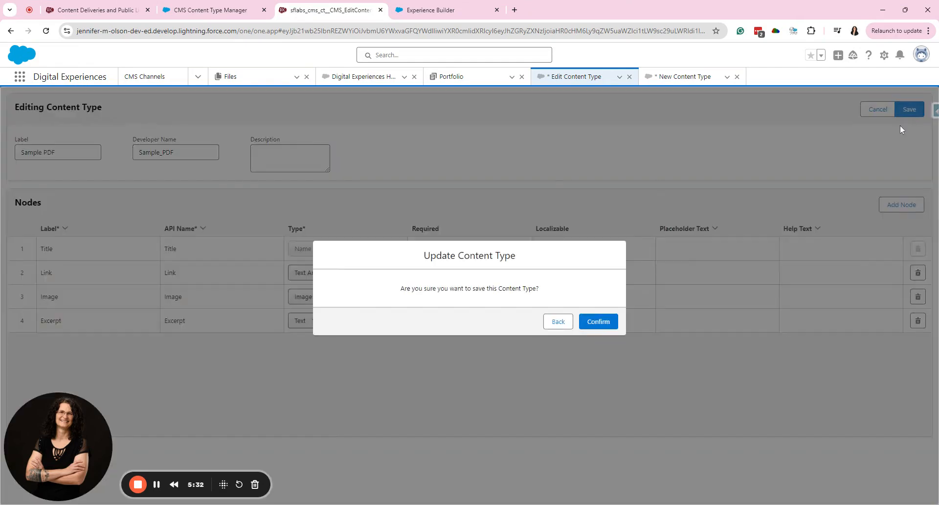
pyautogui.click(590, 324)
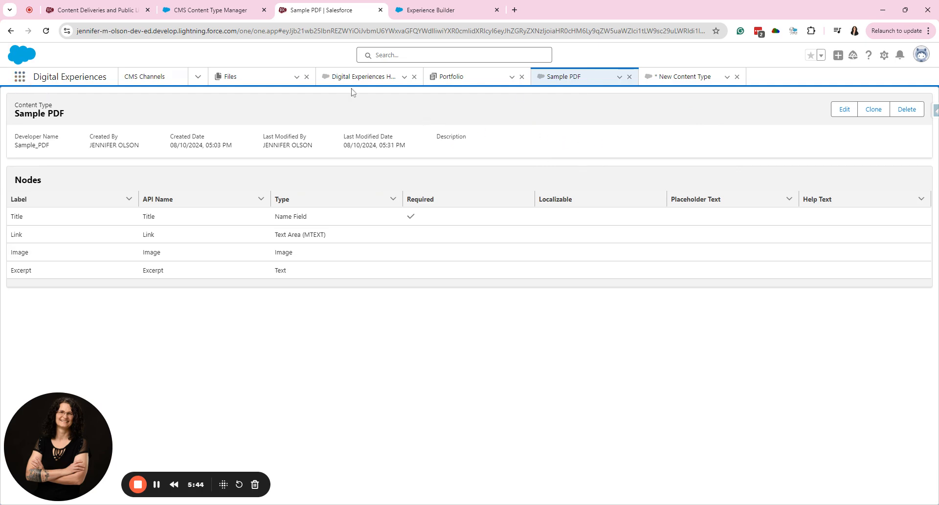
# Step: Open the Sample PDF content item in the Portfolio workspace and turn it into an editable draft
pyautogui.click(472, 81)
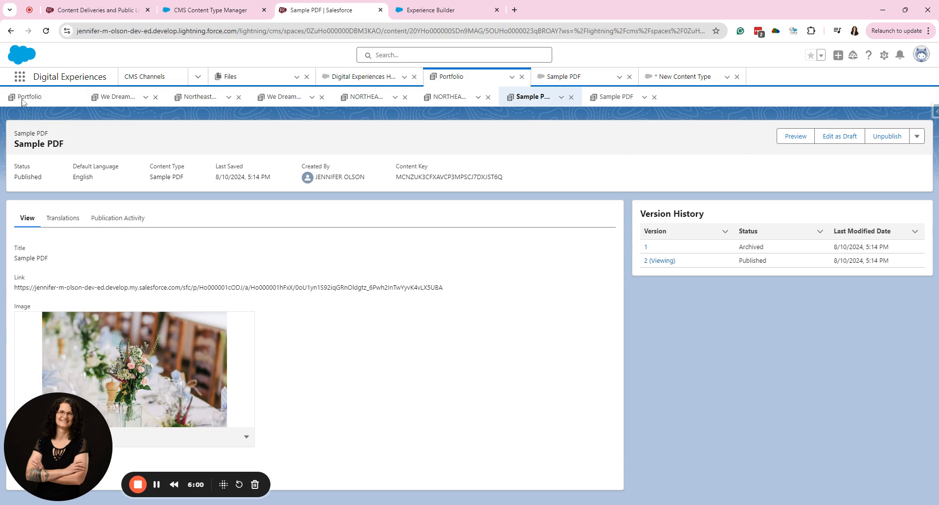
pyautogui.click(49, 101)
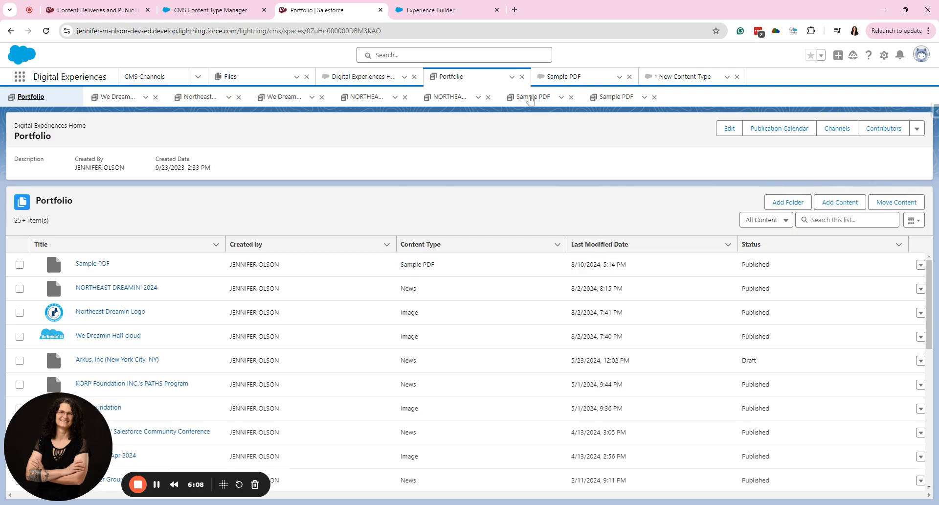
pyautogui.click(529, 97)
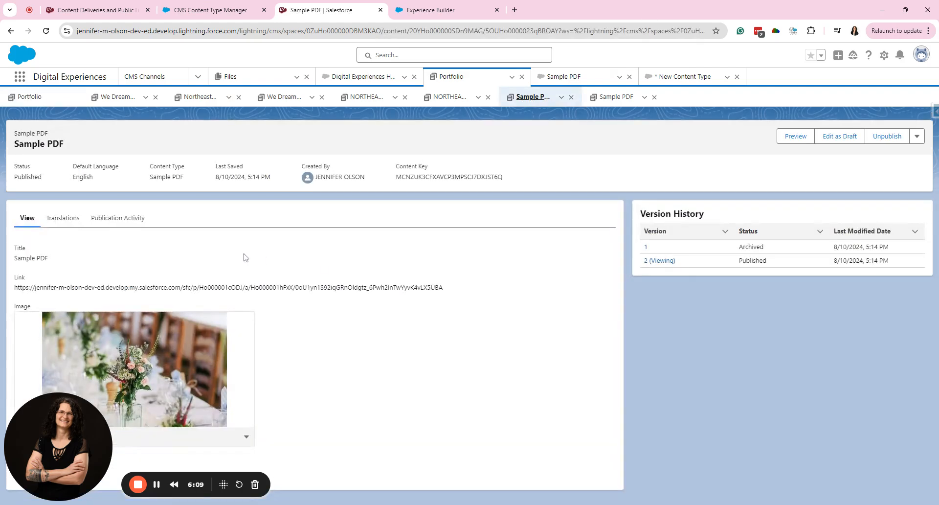
pyautogui.click(834, 138)
pyautogui.click(603, 302)
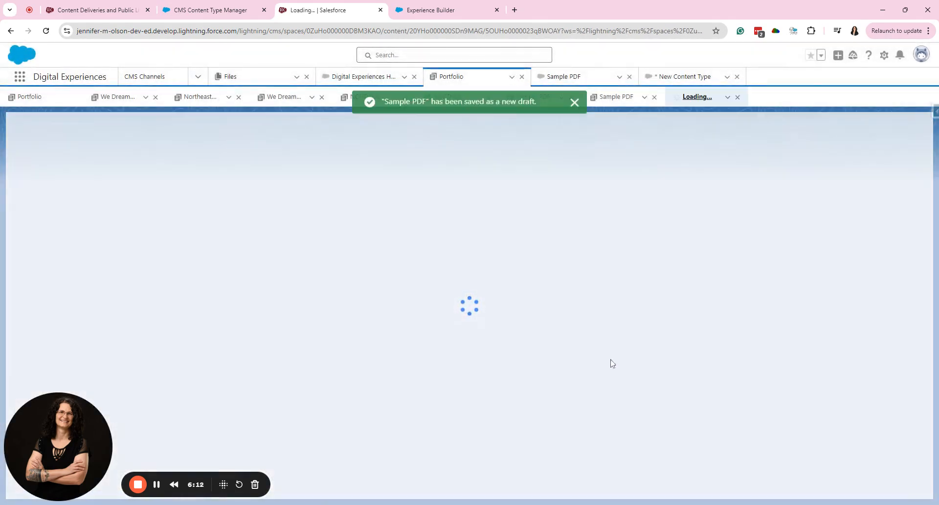
pyautogui.scroll(-1, 538, 327)
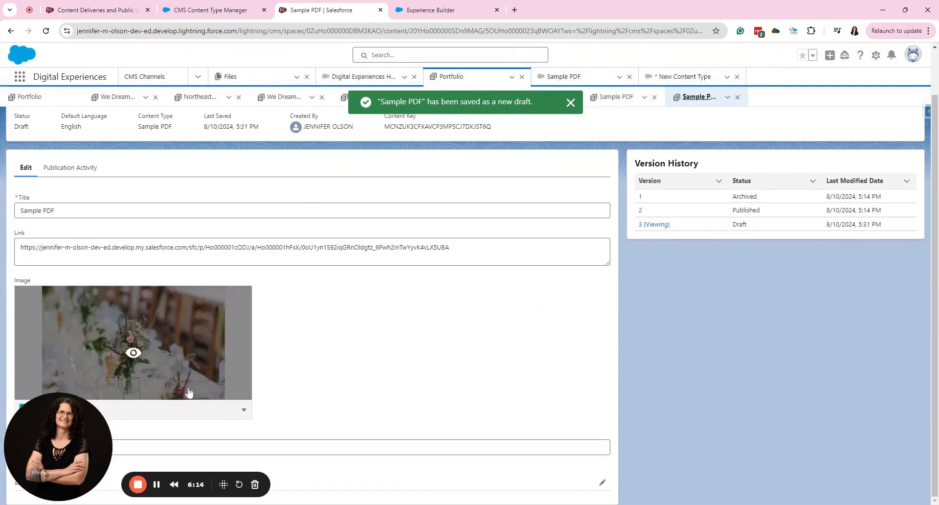
pyautogui.moveTo(92, 436); pyautogui.dragTo(533, 444)
pyautogui.moveTo(604, 440); pyautogui.dragTo(844, 391)
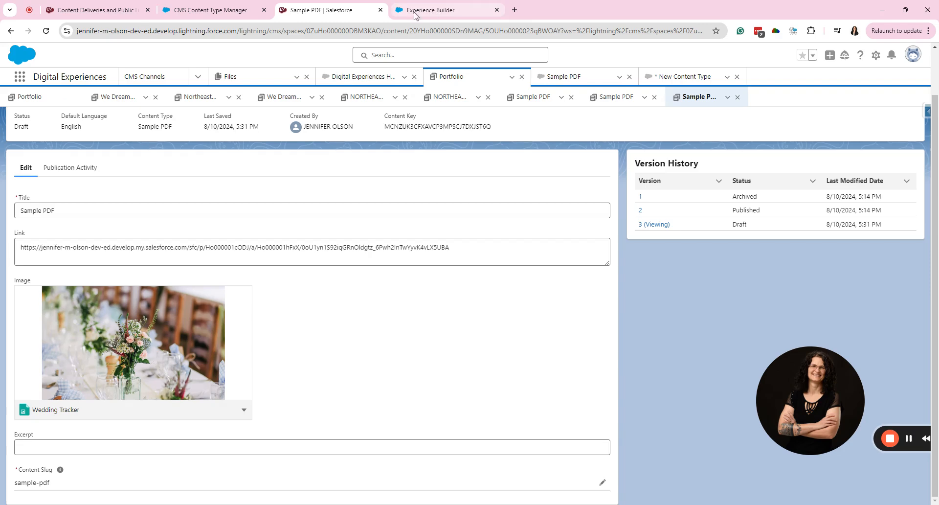
pyautogui.click(247, 77)
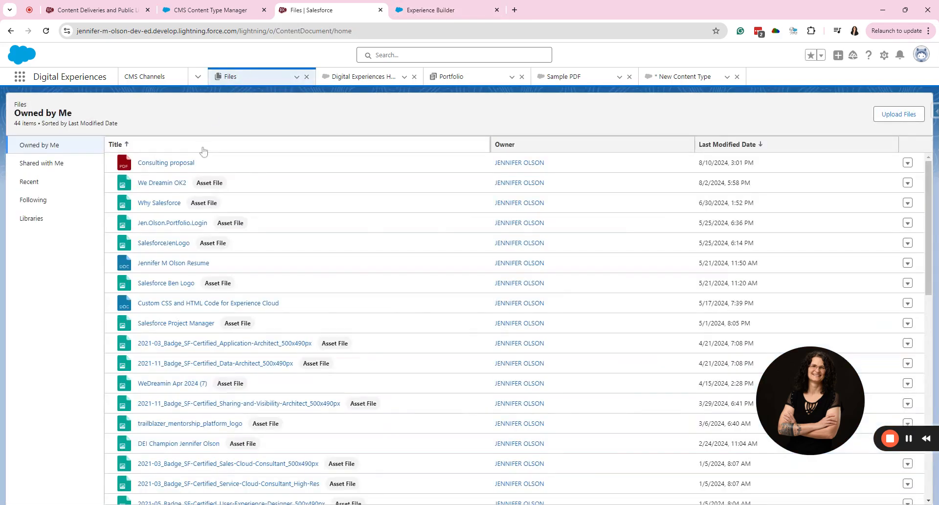
pyautogui.click(668, 79)
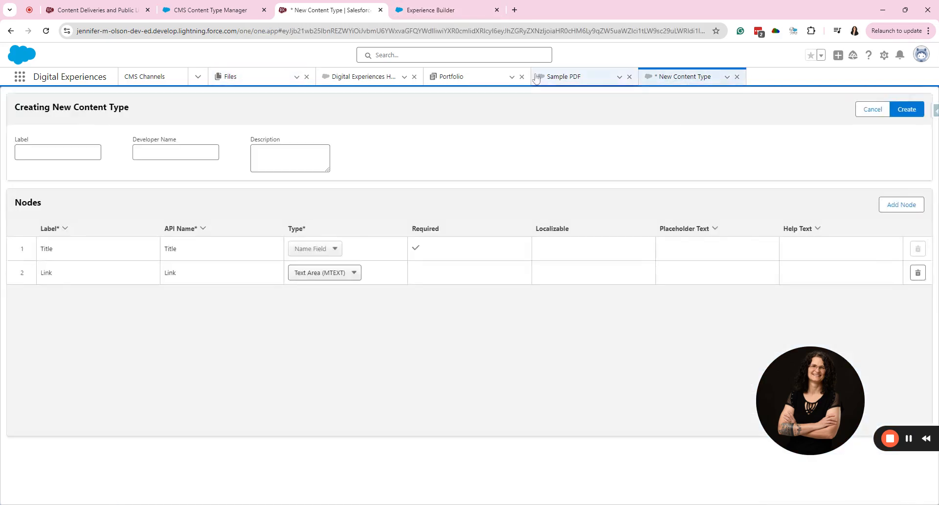
pyautogui.click(555, 78)
pyautogui.click(447, 77)
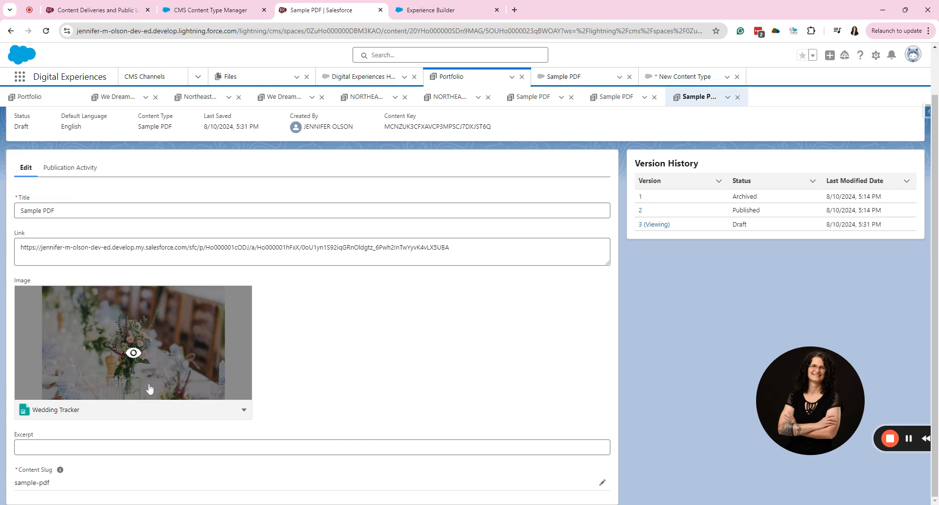
# Step: Preview the Wedding Tracker image in the Sample PDF draft and remove it from the Image field
pyautogui.click(138, 351)
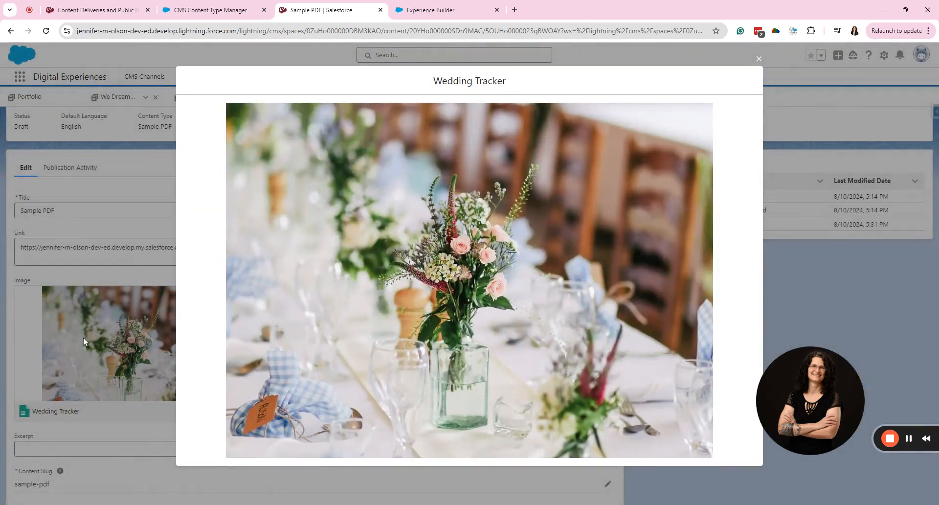
pyautogui.click(758, 59)
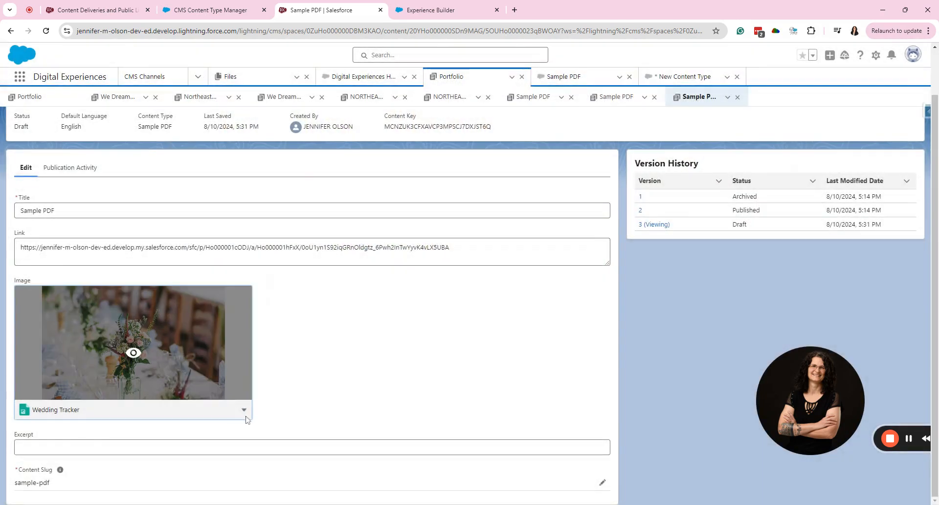
pyautogui.click(244, 409)
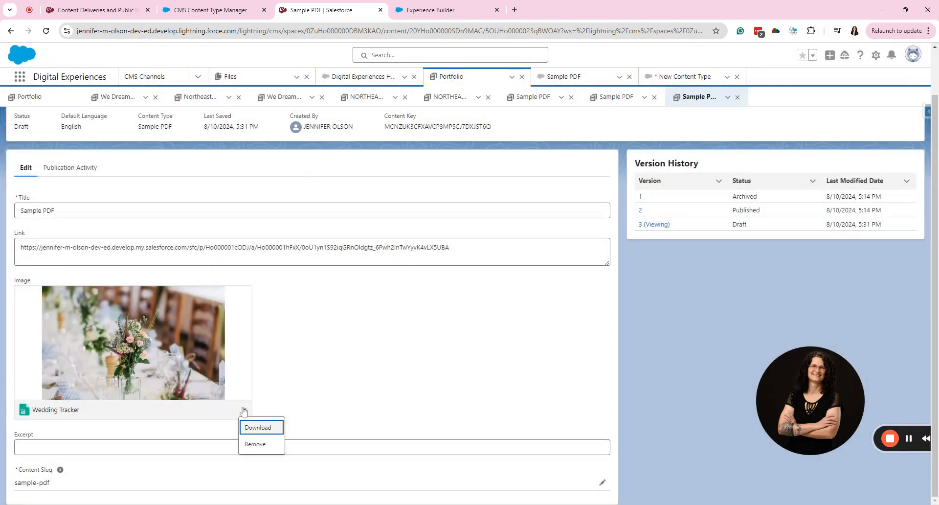
pyautogui.click(252, 443)
# Step: Add the Grocery Cart image from Portfolio to the draft and enter the excerpt "This is a sample pdf content type."
pyautogui.click(202, 364)
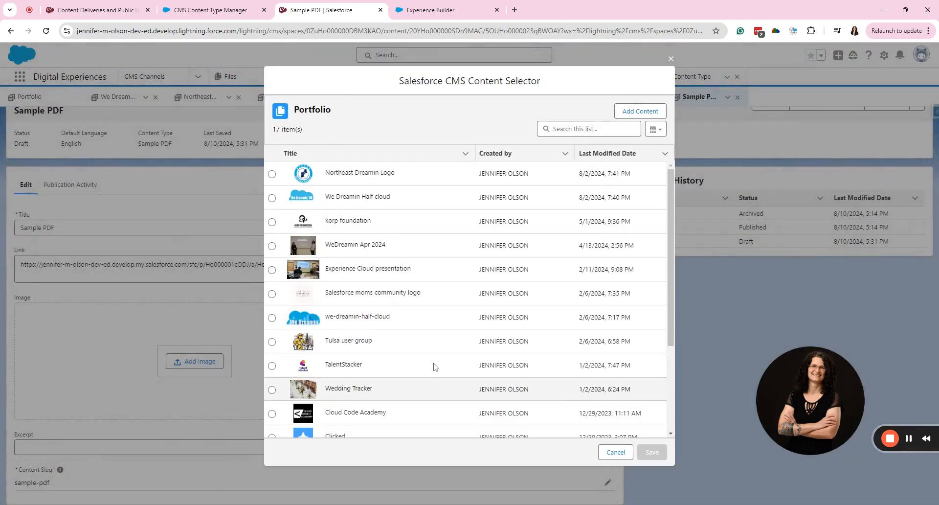
pyautogui.scroll(-3, 363, 357)
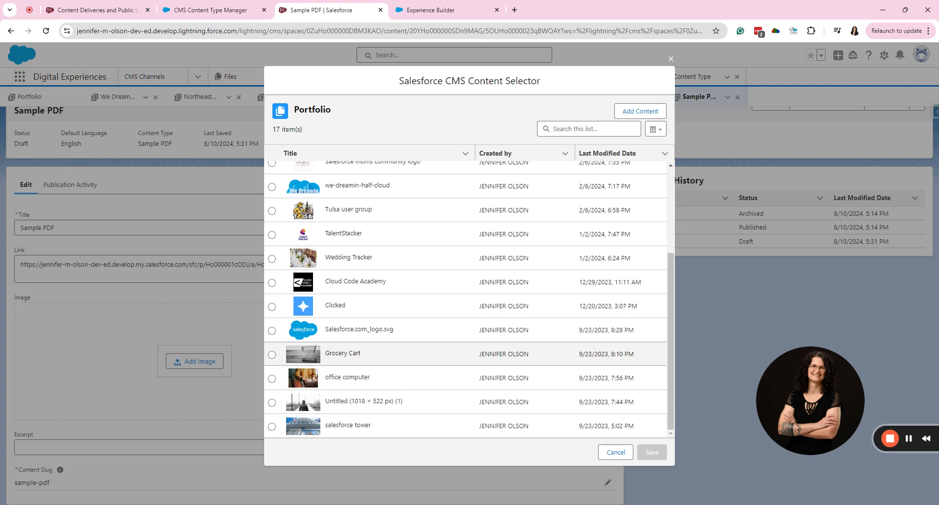
pyautogui.click(271, 354)
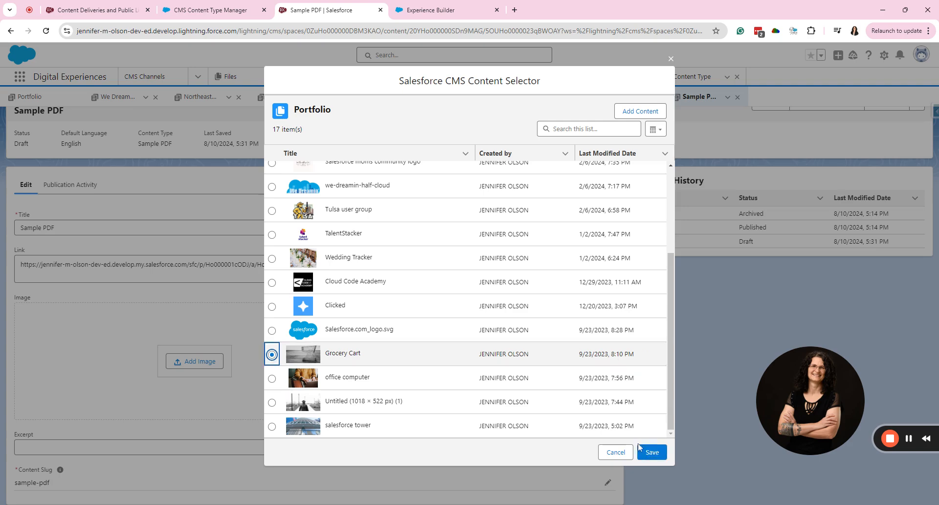
pyautogui.click(653, 453)
pyautogui.scroll(-1, 469, 357)
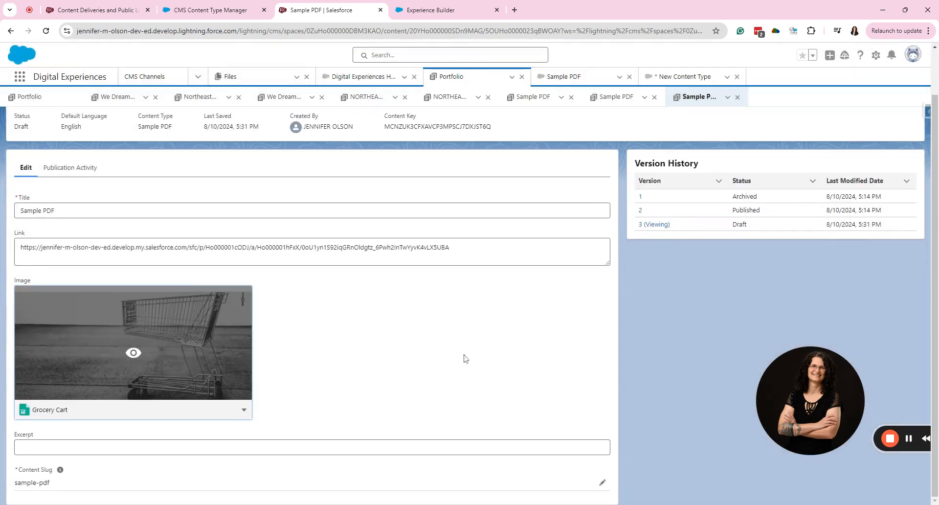
pyautogui.click(112, 446)
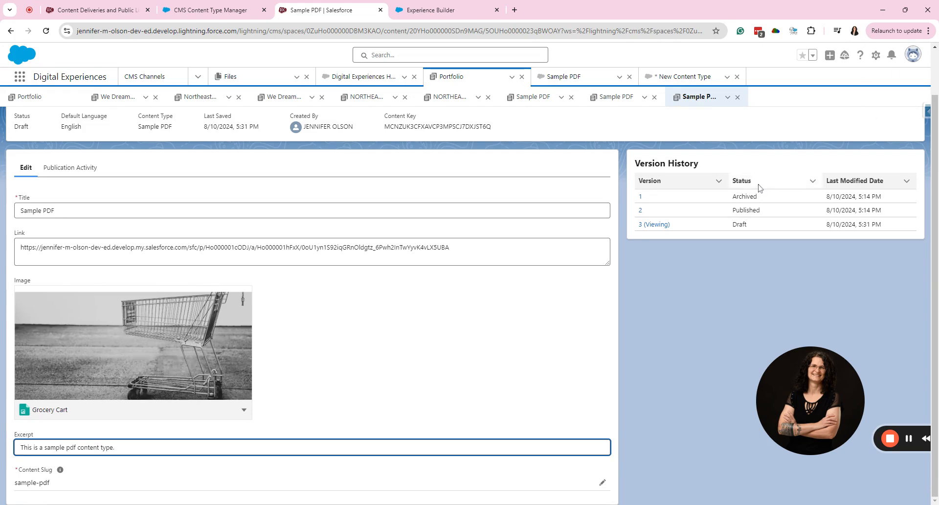
# Step: Save the Sample PDF draft and publish it to replace the previously published version
pyautogui.scroll(1, 763, 193)
pyautogui.click(879, 136)
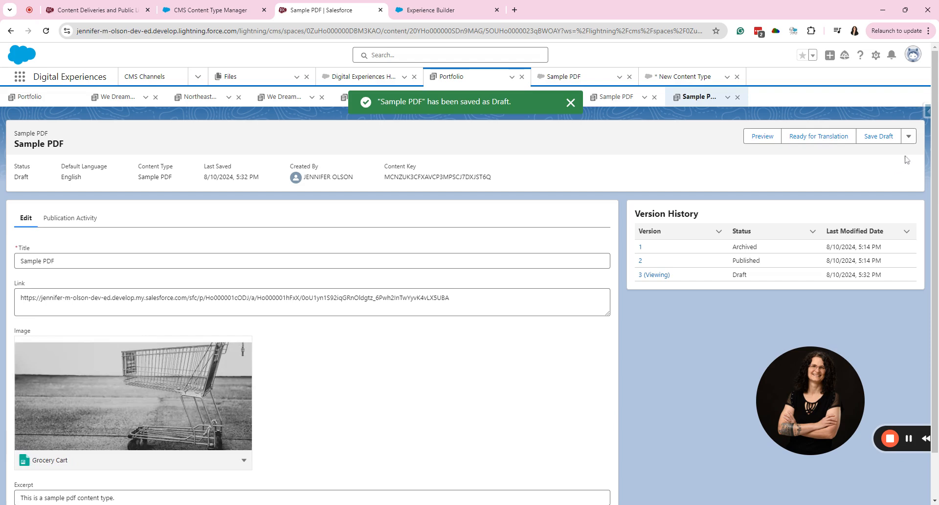
pyautogui.click(908, 137)
pyautogui.click(880, 151)
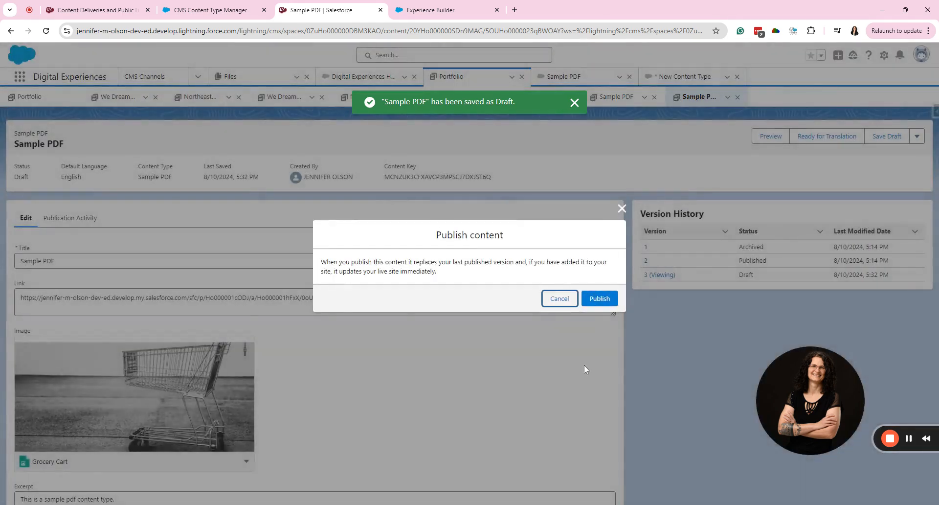
pyautogui.click(596, 306)
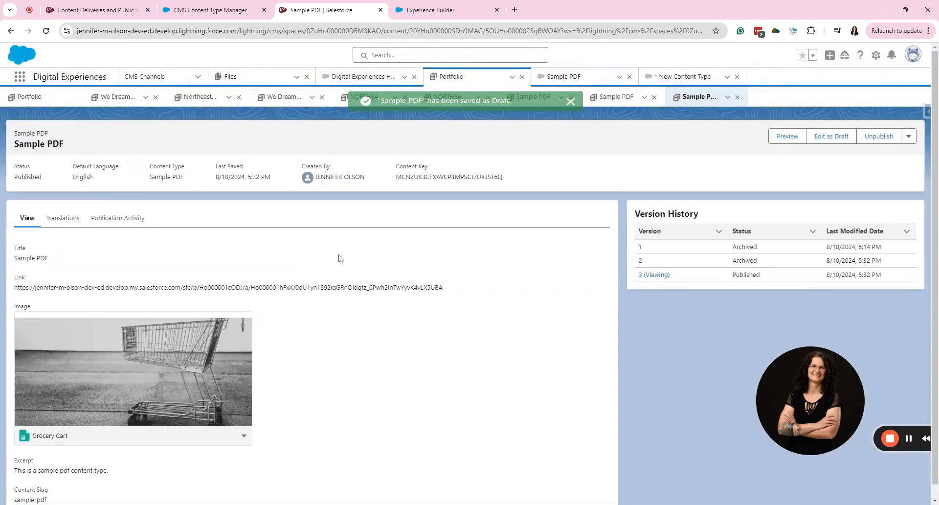
# Step: Switch to Experience Builder, leave the page preview and search the components for "CMS"
pyautogui.click(421, 10)
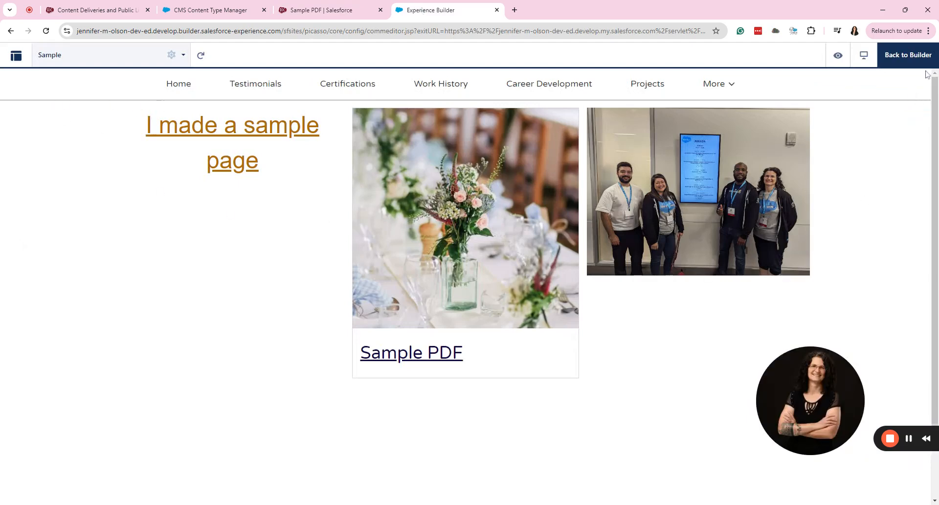
pyautogui.click(907, 63)
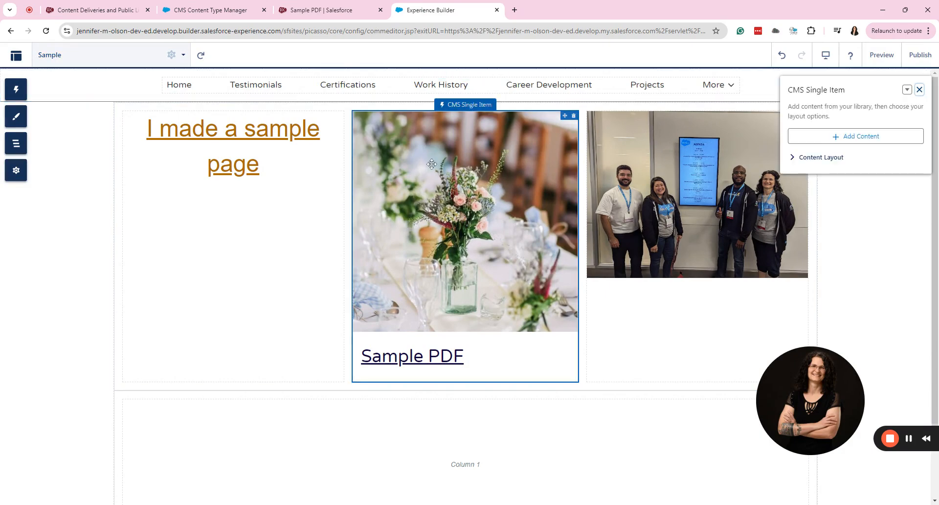
pyautogui.click(18, 94)
pyautogui.write('CN')
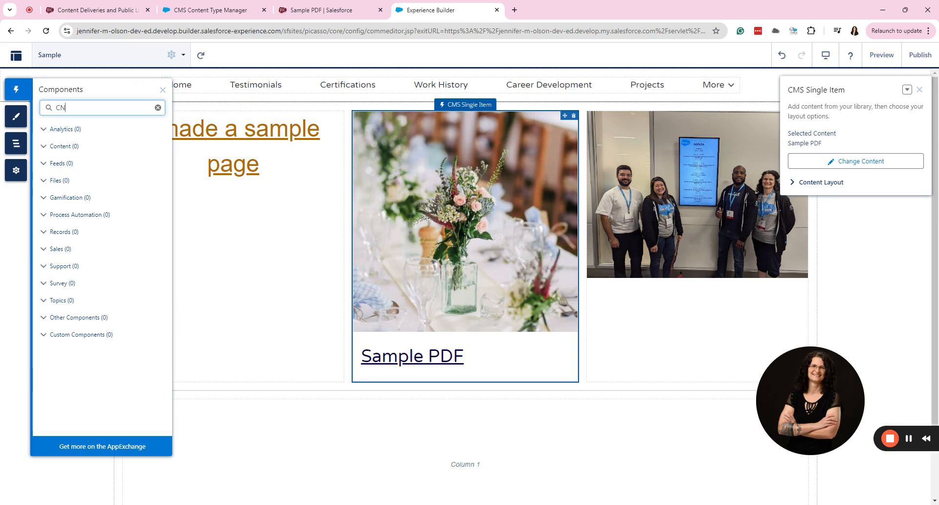
pyautogui.press('BackSpace')
pyautogui.write('MS')
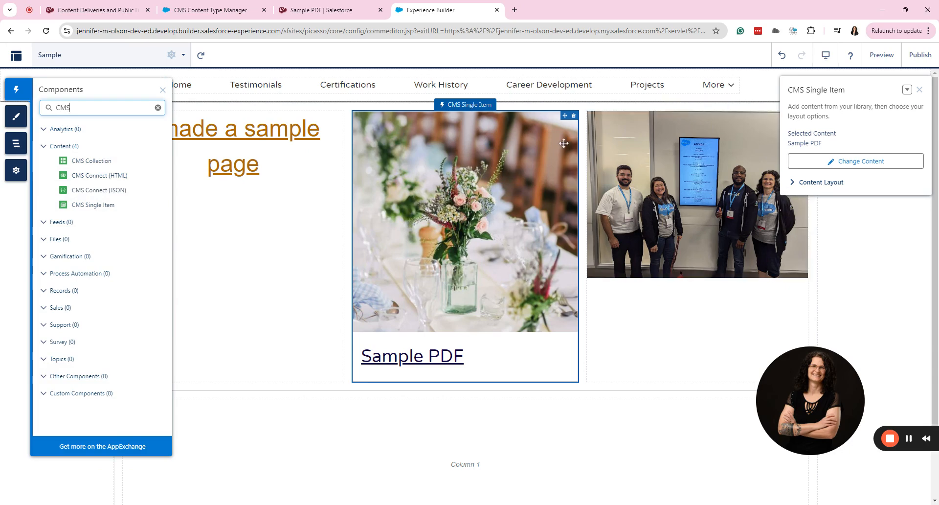
# Step: Delete the existing Sample PDF component from the middle column and place a new CMS Single Item there
pyautogui.click(574, 117)
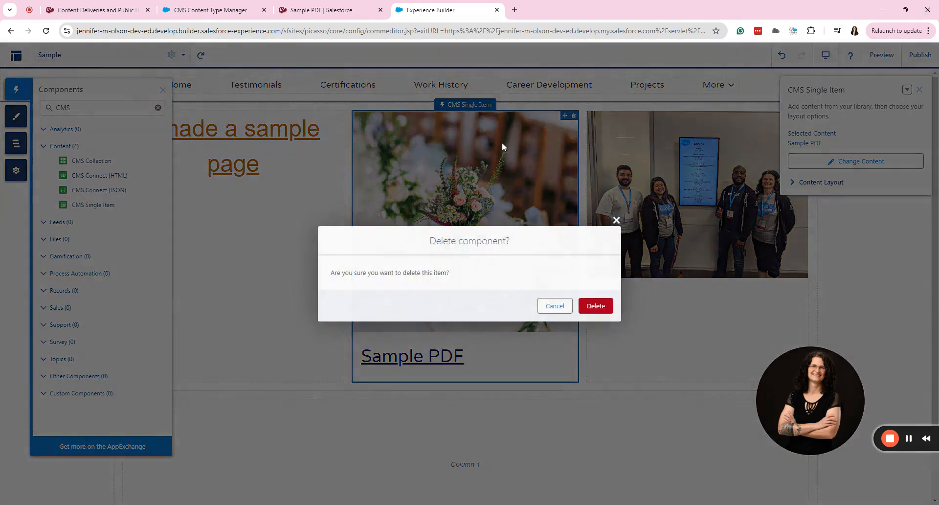
pyautogui.click(597, 306)
pyautogui.click(16, 89)
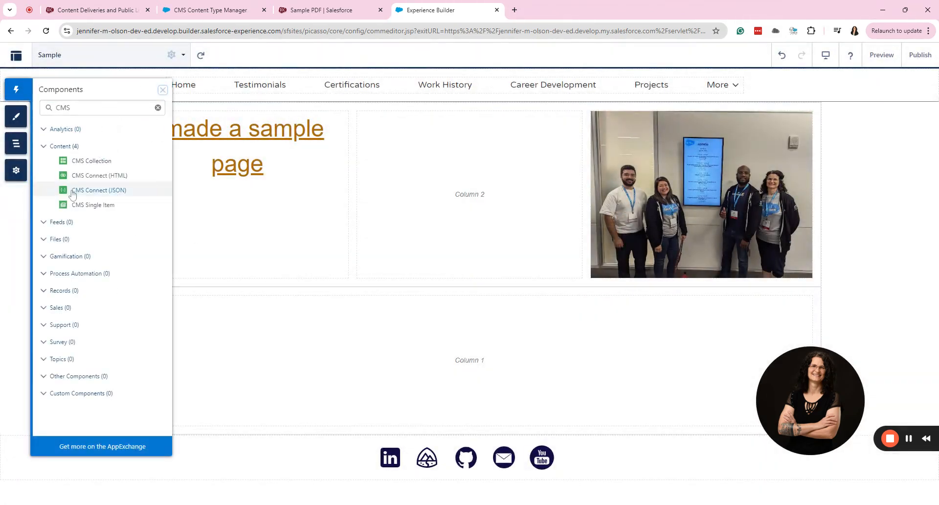
pyautogui.moveTo(98, 204); pyautogui.dragTo(459, 208)
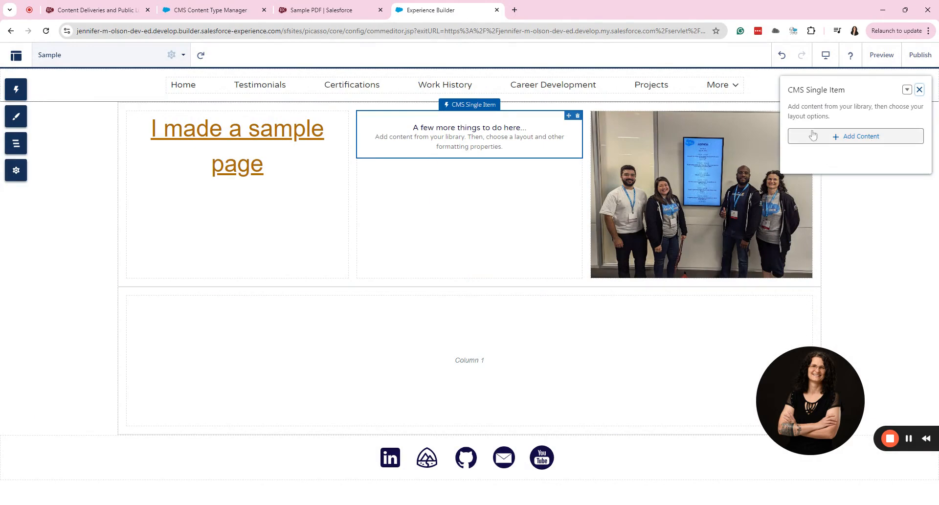
# Step: Add the Sample PDF content item to the new CMS Single Item and dismiss the error dialog
pyautogui.click(882, 141)
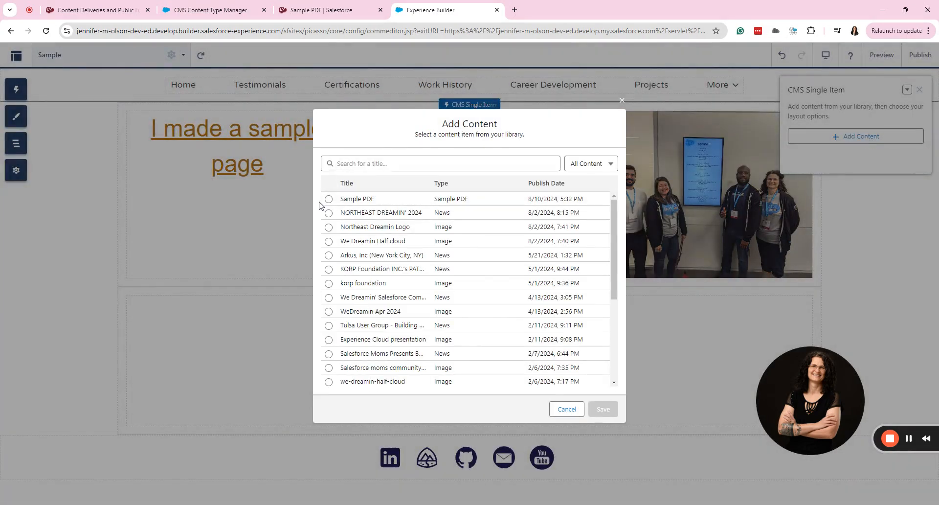
pyautogui.click(329, 198)
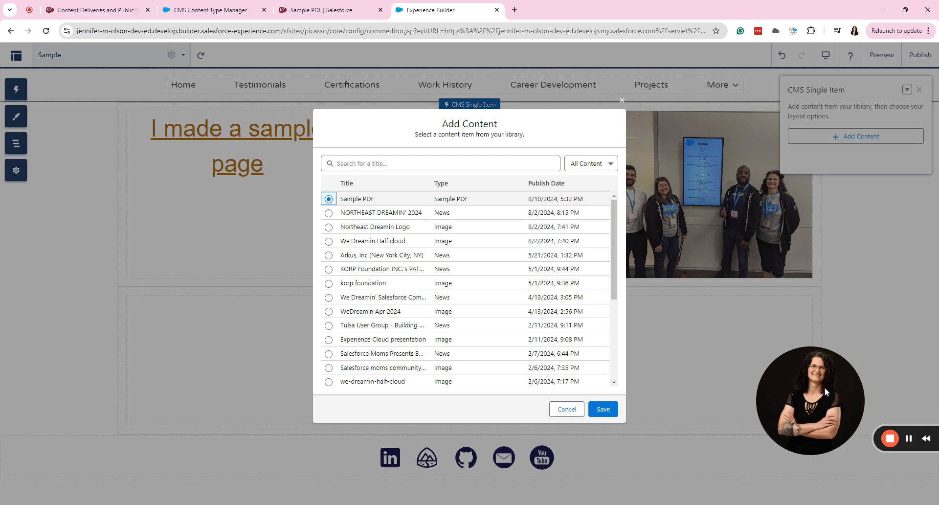
pyautogui.click(604, 410)
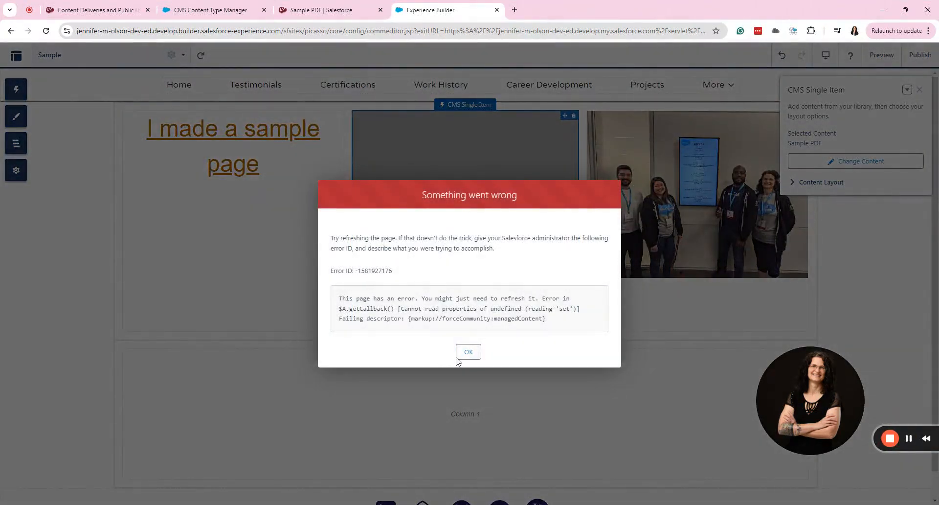
pyautogui.click(462, 354)
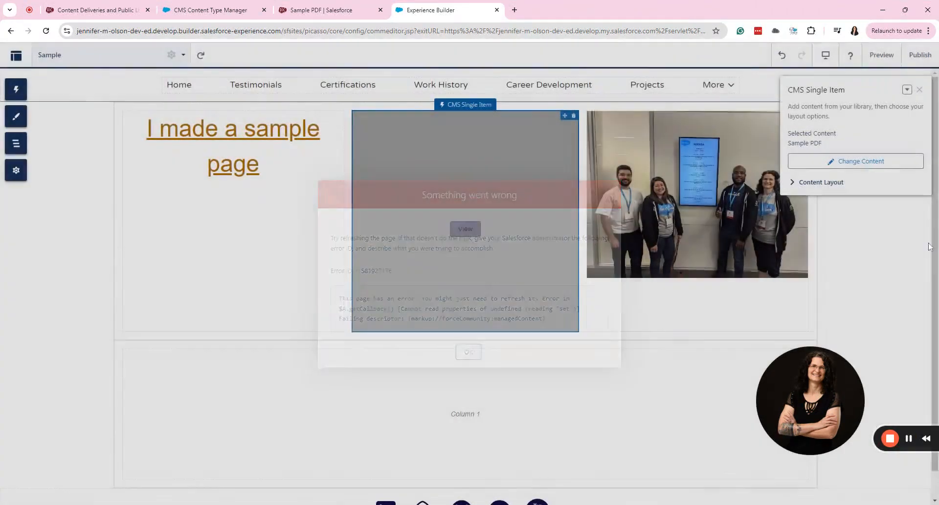
# Step: Change the CMS Single Item's content layout to Tile
pyautogui.click(850, 180)
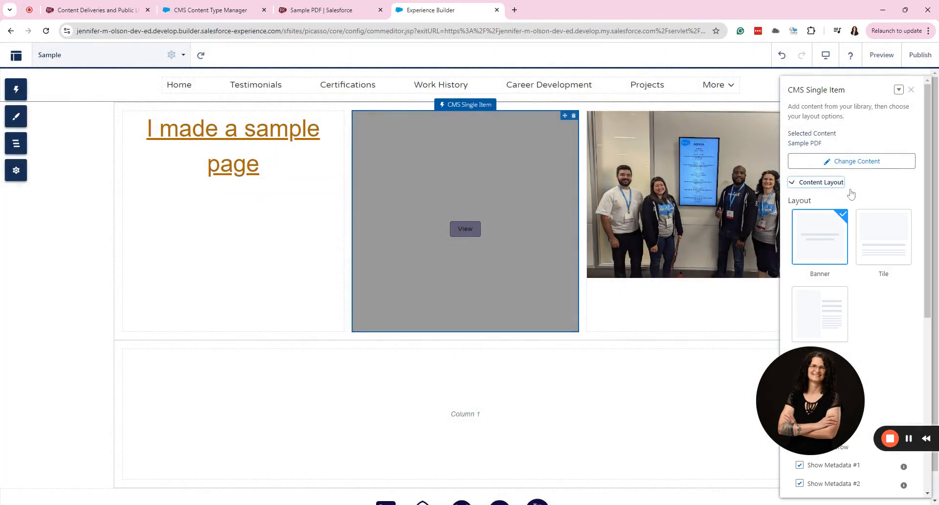
pyautogui.click(886, 251)
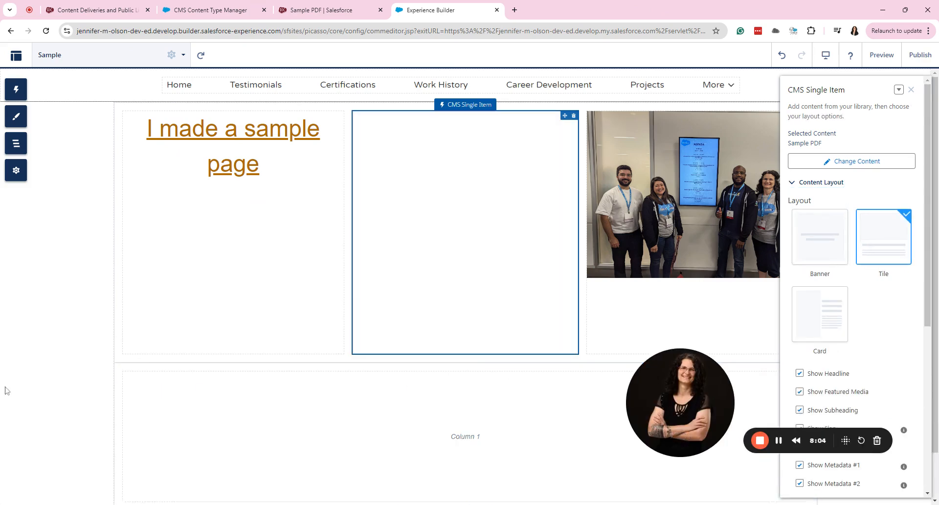
pyautogui.moveTo(699, 382); pyautogui.dragTo(117, 386)
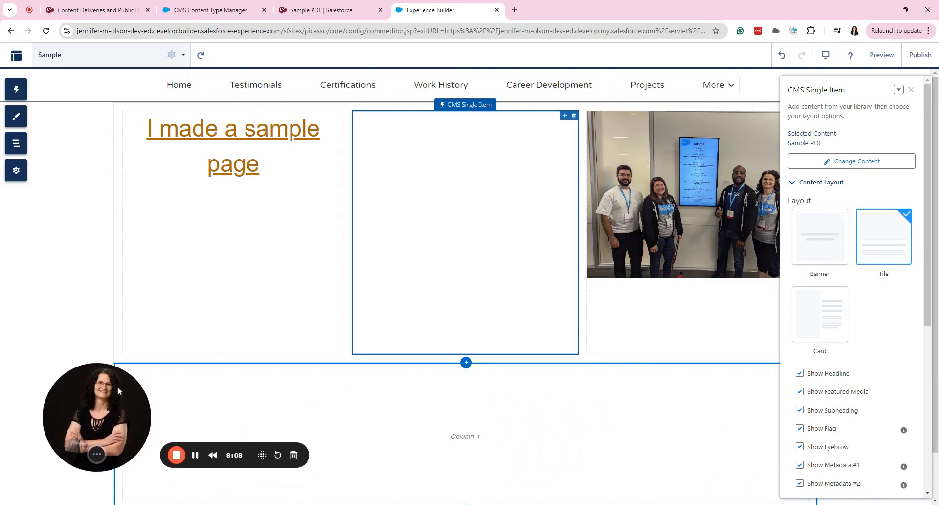
# Step: In the CMS Single Item's field mappings, map the Headline to Title
pyautogui.scroll(-3, 870, 366)
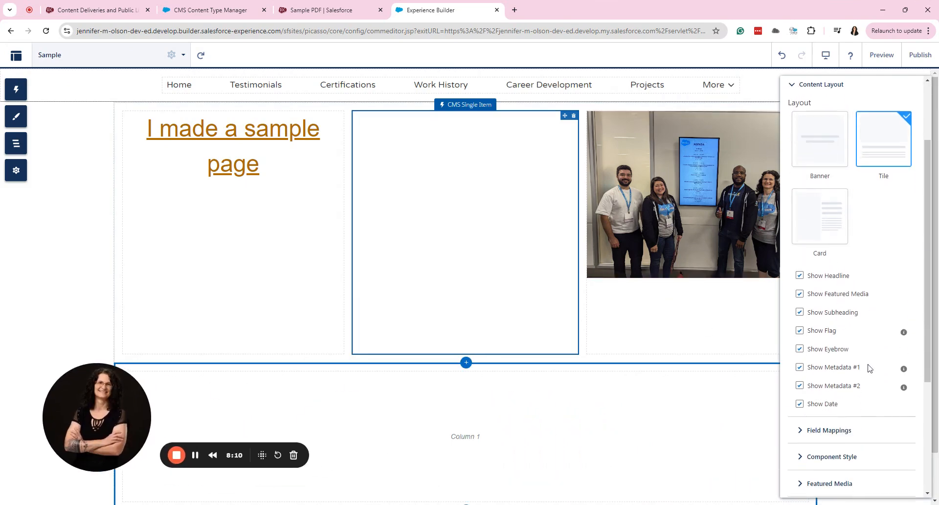
pyautogui.click(837, 385)
pyautogui.scroll(-2, 844, 384)
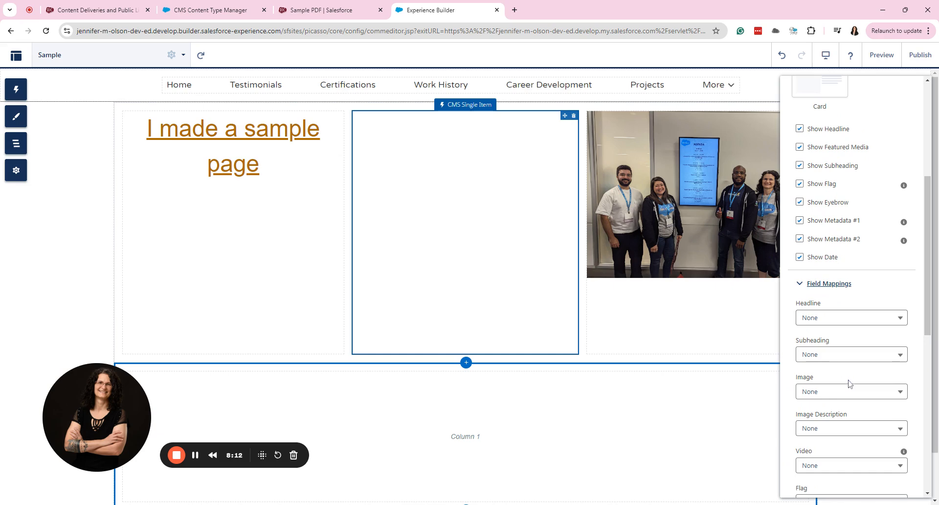
pyautogui.click(834, 316)
pyautogui.click(831, 353)
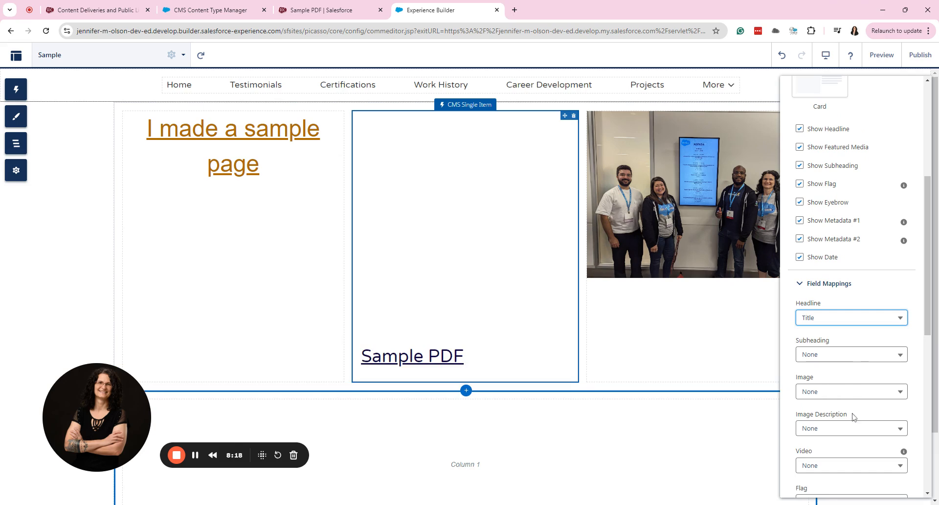
# Step: Try mapping the Image Description to Excerpt, and set it back to None
pyautogui.scroll(-2, 833, 368)
pyautogui.click(829, 337)
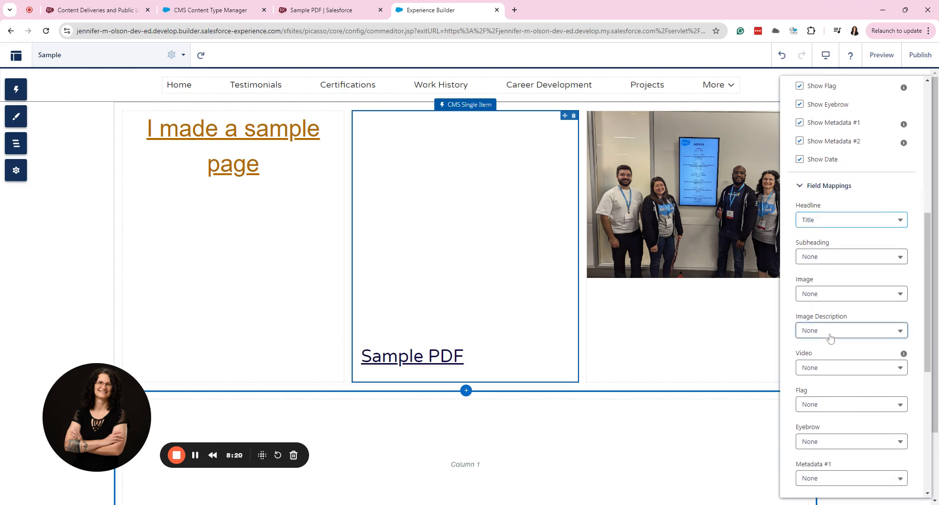
pyautogui.click(823, 424)
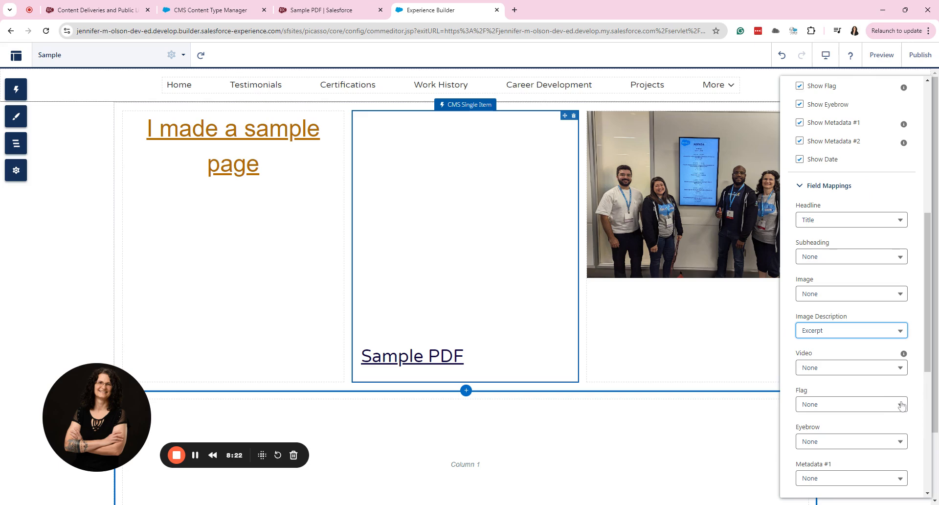
pyautogui.click(855, 331)
pyautogui.click(831, 348)
# Step: Map the component's Subheading to Excerpt and its Image to the Image field, leaving Image Description at None
pyautogui.scroll(-2, 846, 376)
pyautogui.scroll(2, 849, 387)
pyautogui.click(822, 305)
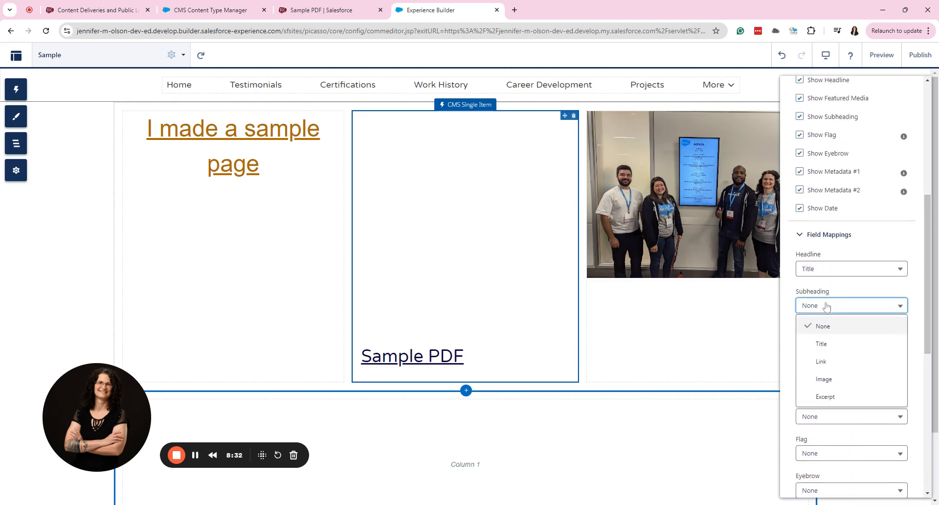
pyautogui.click(826, 394)
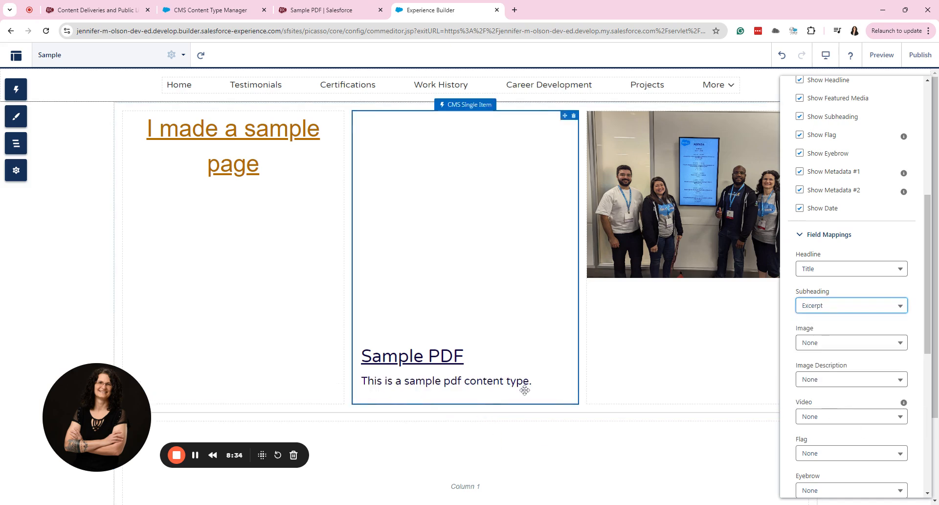
pyautogui.click(839, 380)
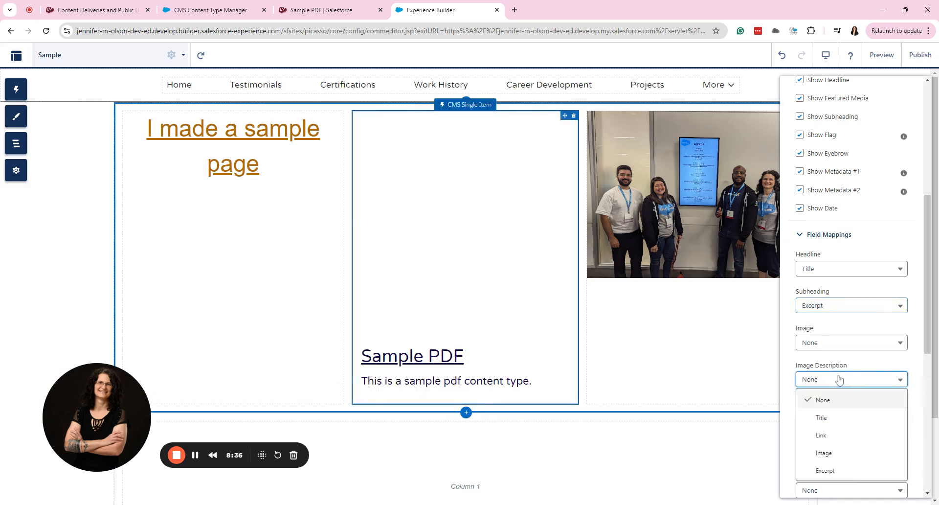
pyautogui.click(839, 380)
pyautogui.click(832, 344)
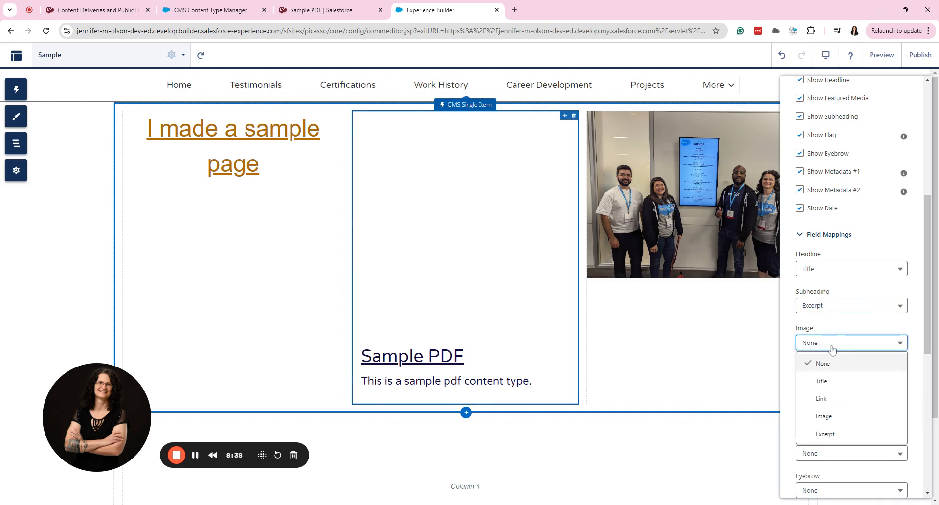
pyautogui.click(824, 415)
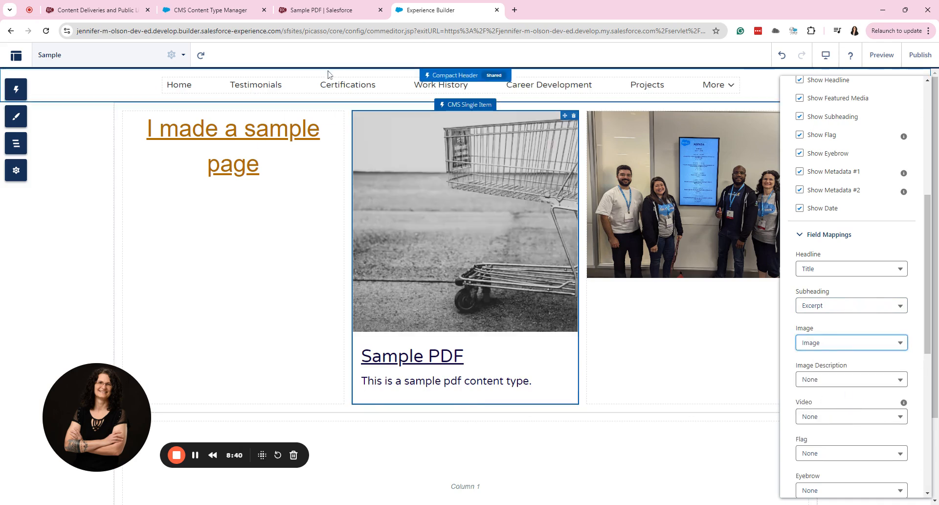
# Step: Customize the Headline's link behavior so it uses the Link field, and save the setting
pyautogui.scroll(-3, 864, 413)
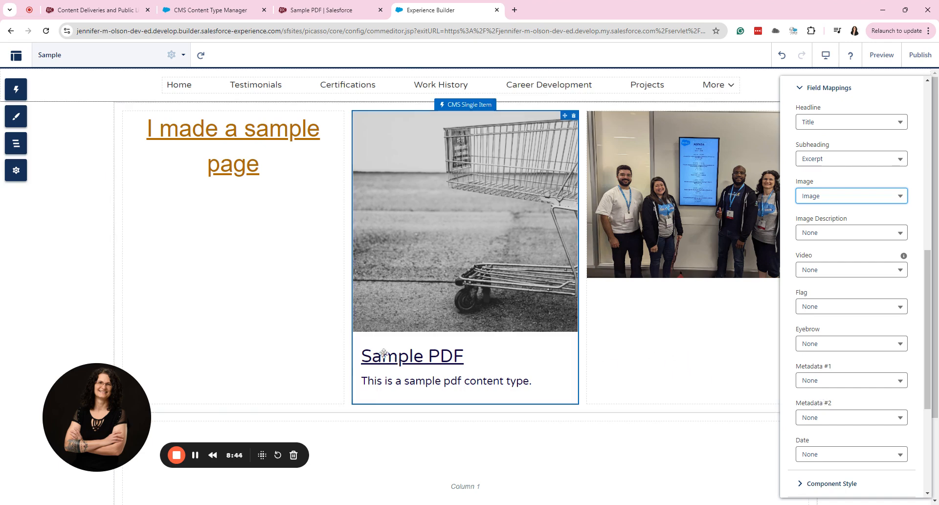
pyautogui.scroll(-4, 862, 400)
pyautogui.scroll(-1, 862, 400)
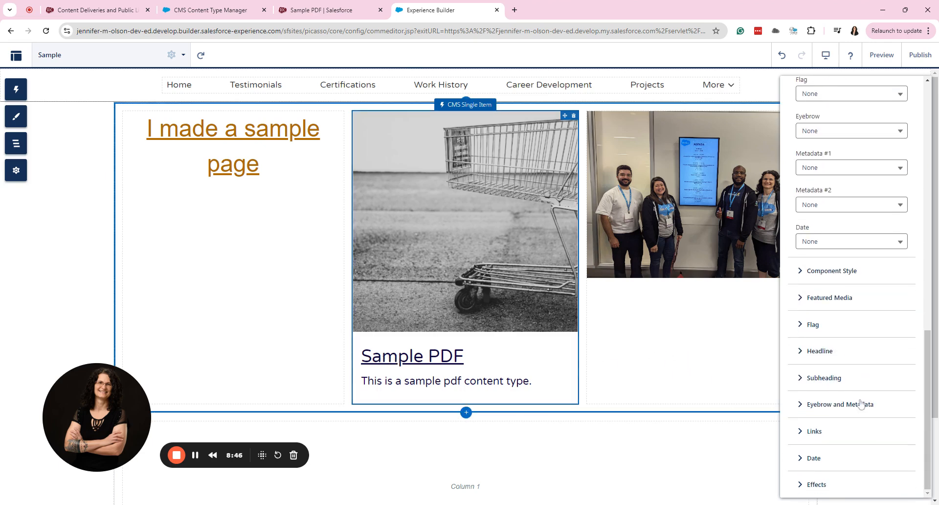
pyautogui.click(814, 431)
pyautogui.scroll(-3, 826, 440)
pyautogui.click(848, 330)
pyautogui.click(847, 332)
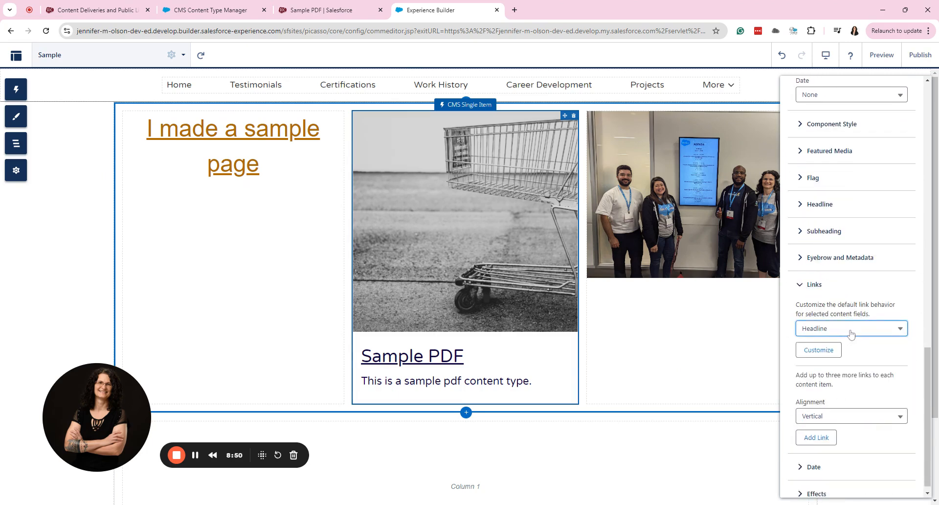
pyautogui.click(832, 353)
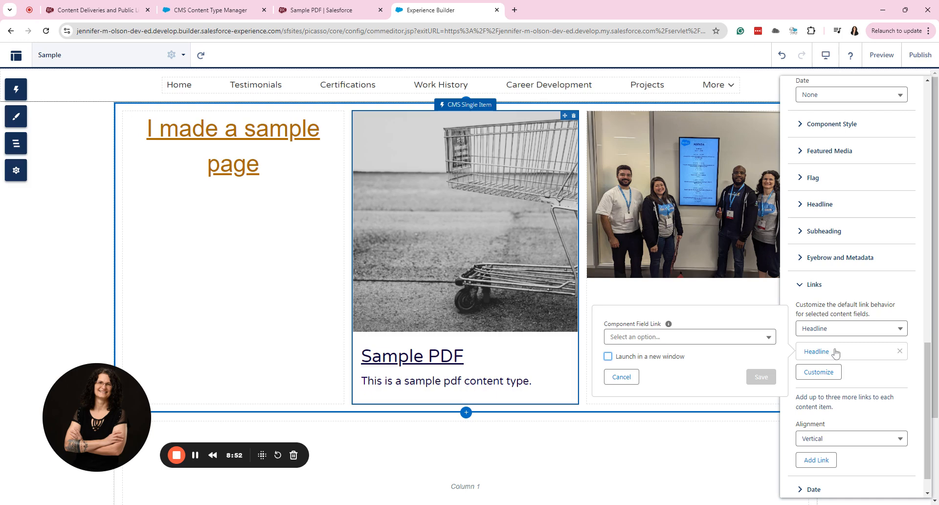
pyautogui.click(686, 335)
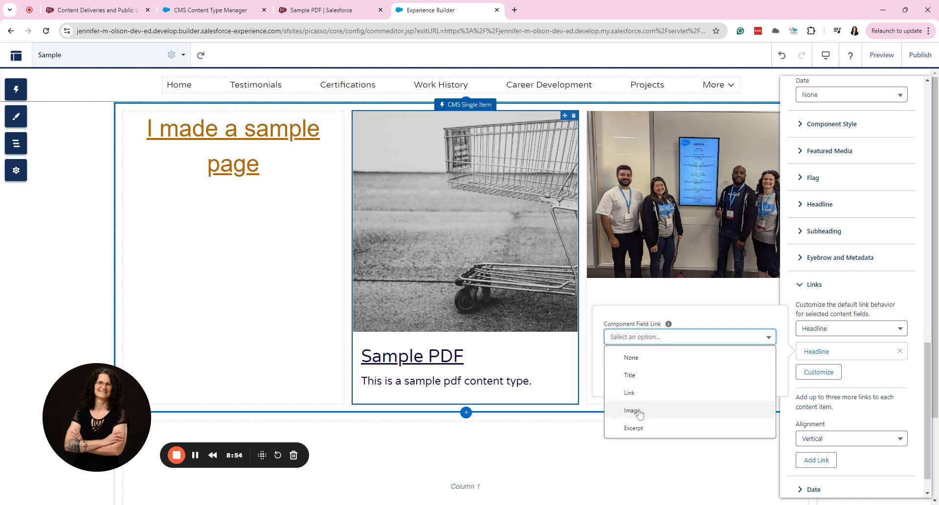
pyautogui.click(630, 389)
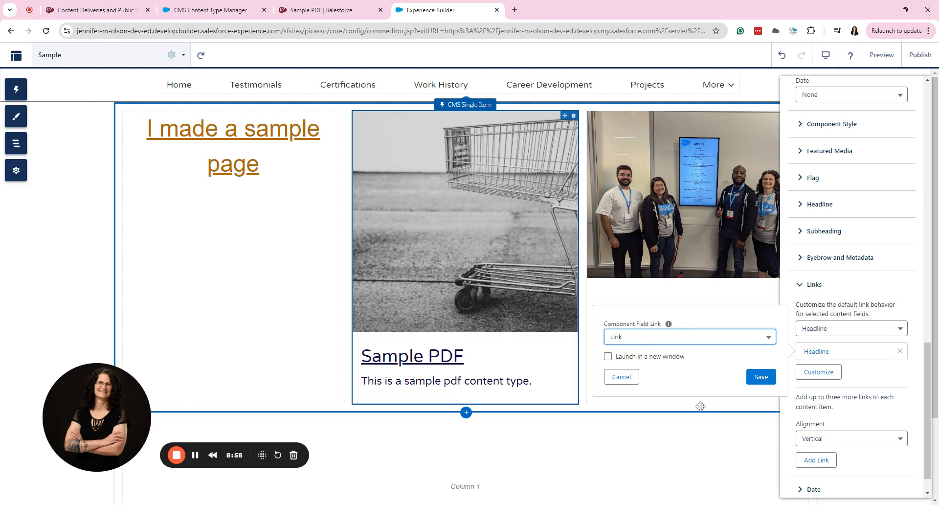
pyautogui.click(755, 376)
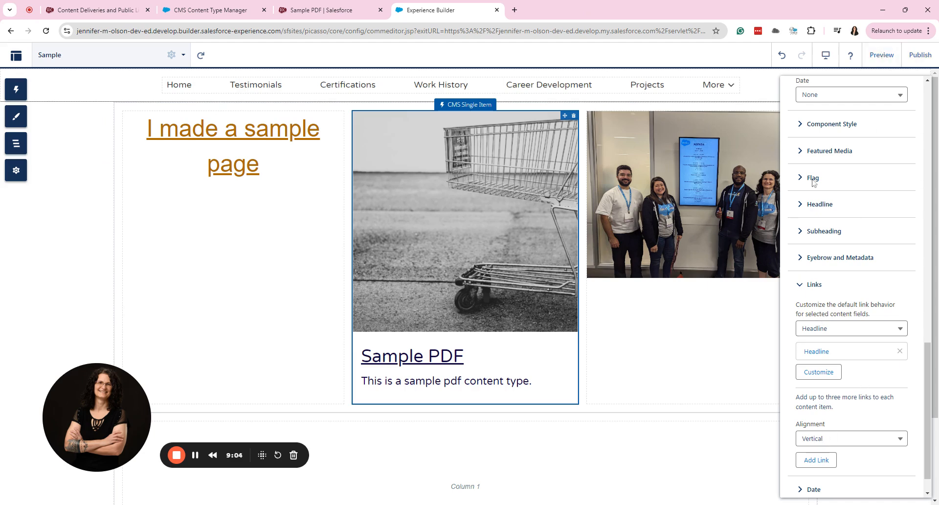
pyautogui.scroll(8, 857, 425)
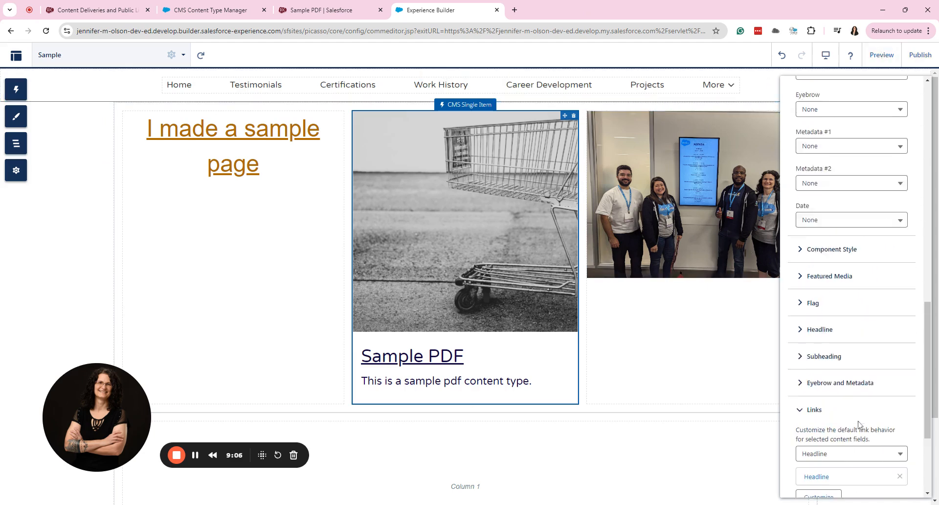
pyautogui.scroll(-3, 855, 420)
pyautogui.scroll(5, 856, 421)
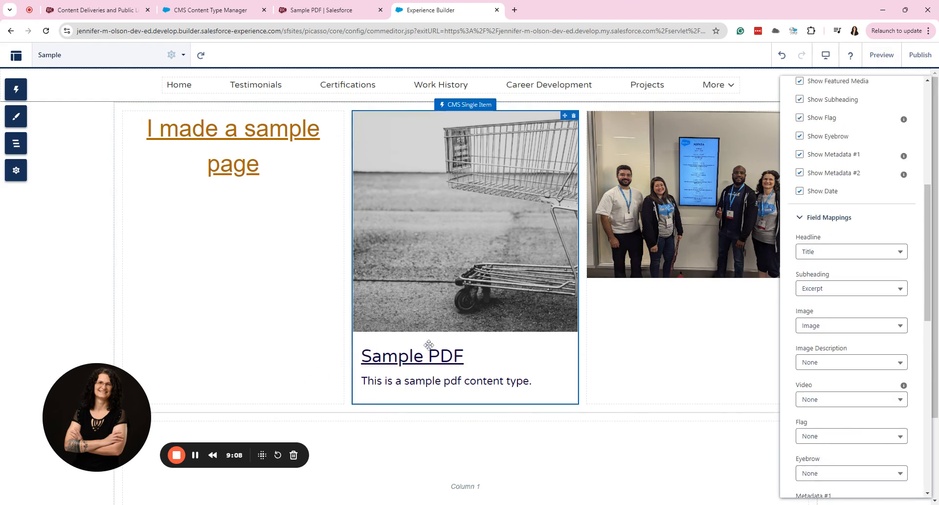